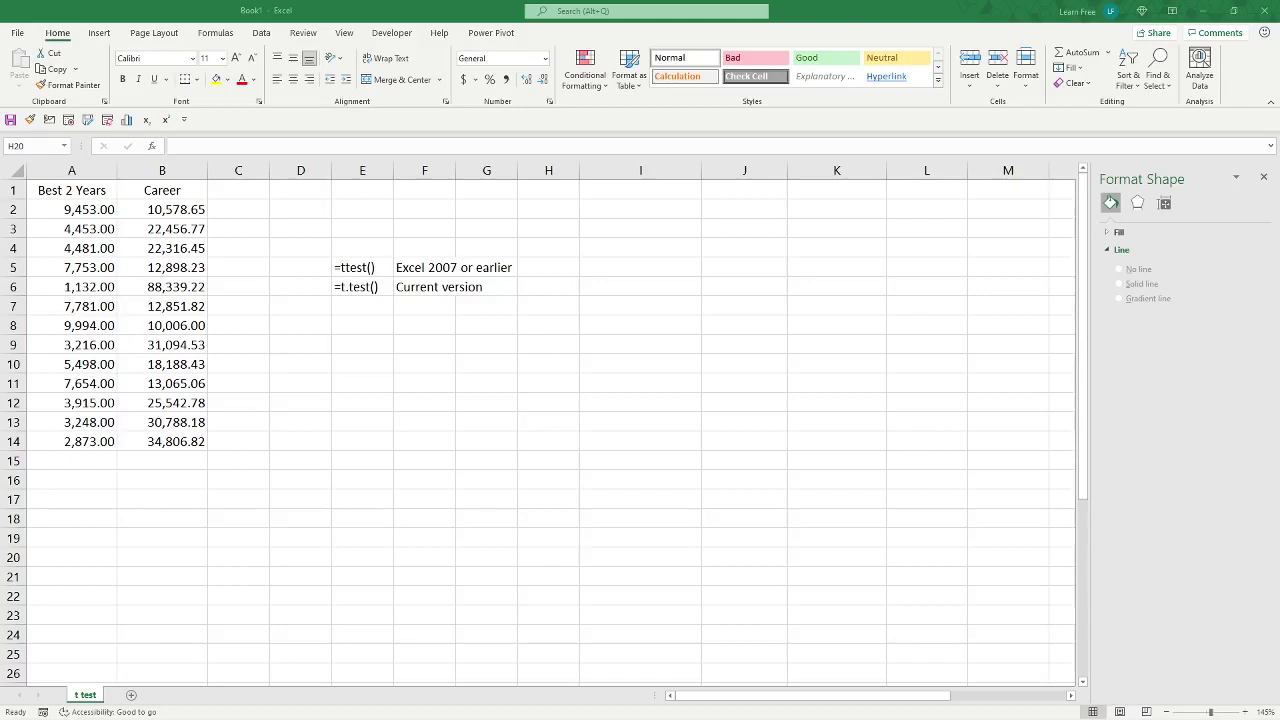
Step: Select E8, cancel a started entry, and highlight the A2:A14 and B2:B14 data ranges
left_click(348, 329)
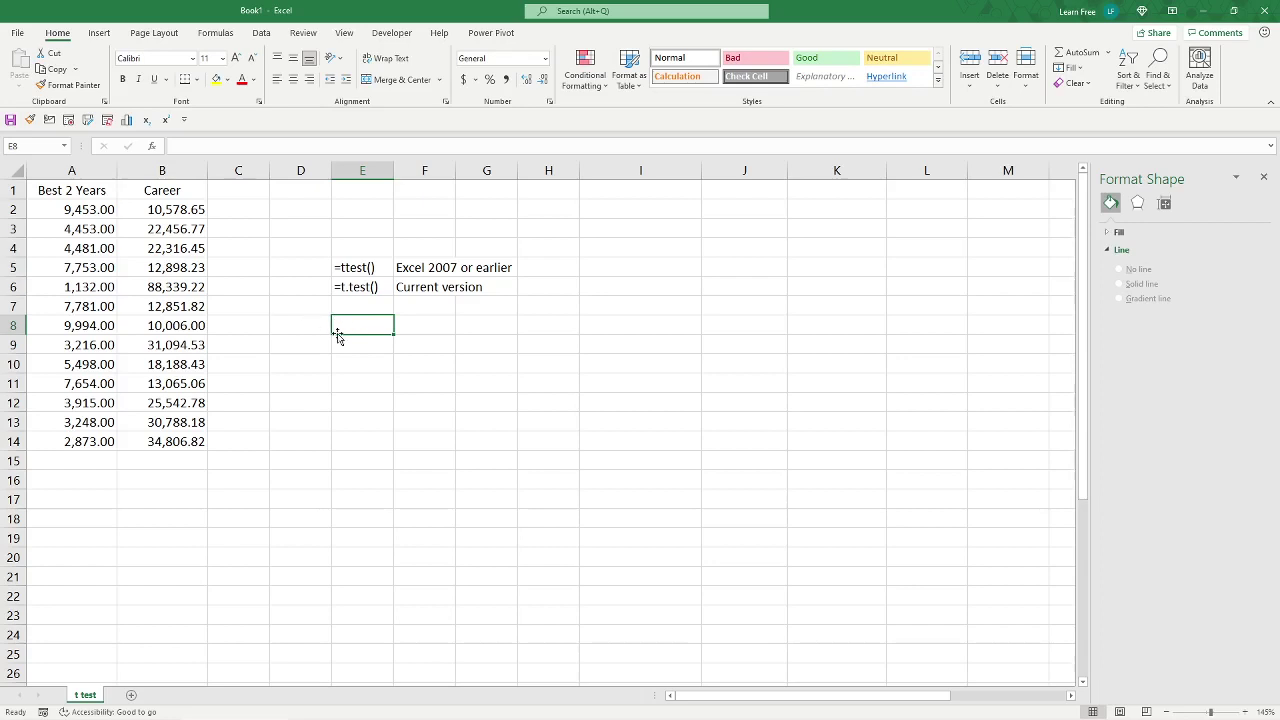
type("=")
key("Escape")
left_click_drag(62, 209, 72, 442)
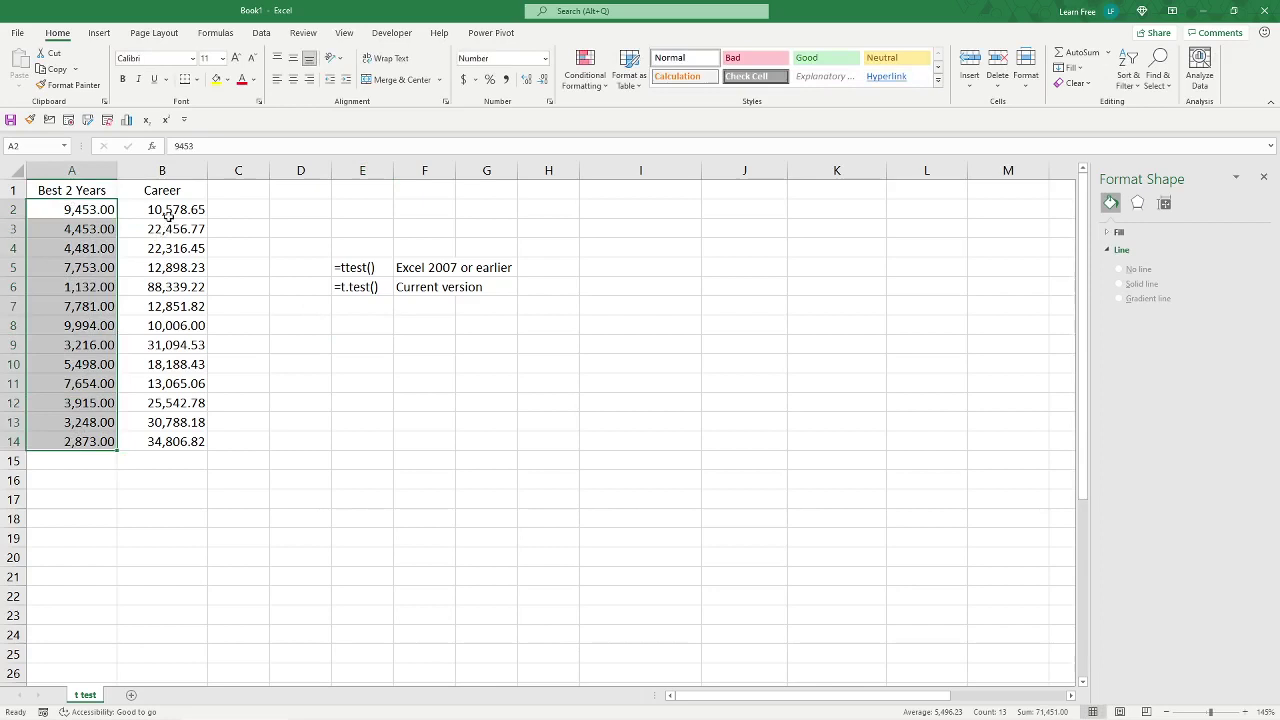
left_click_drag(168, 215, 186, 441)
left_click(313, 335)
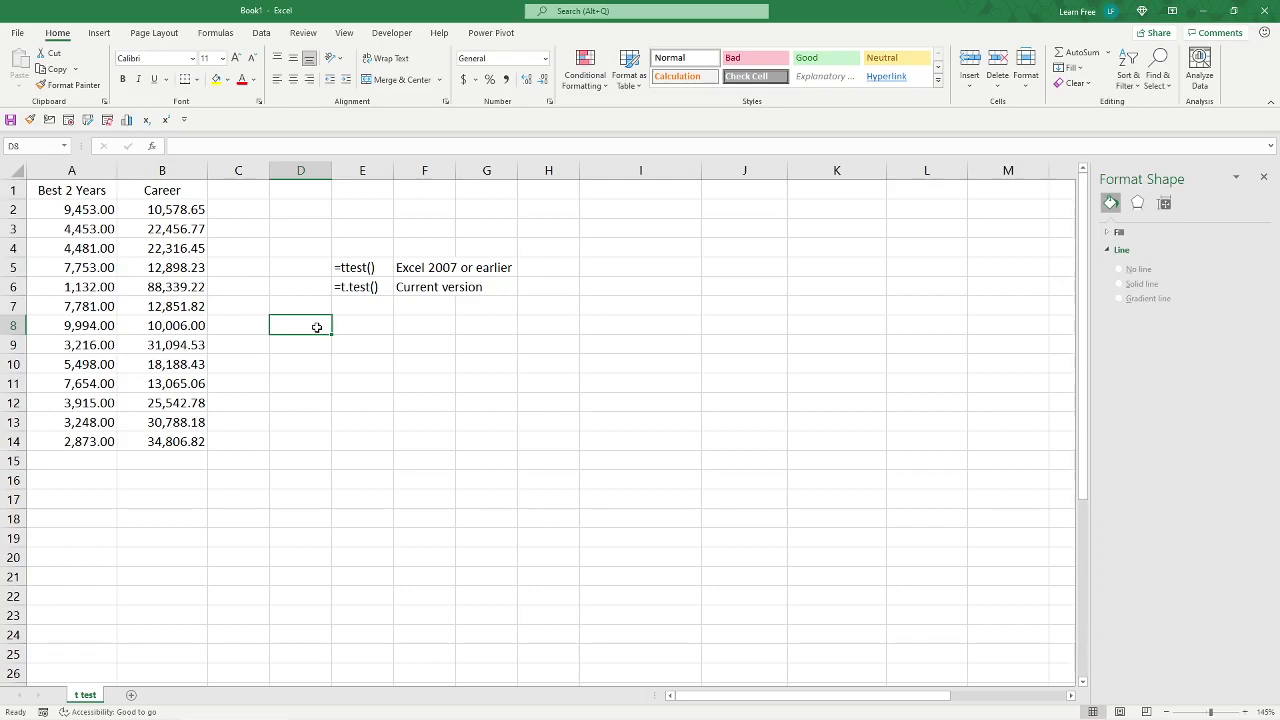
Step: Click through D4, the A2:A14 range, and cells A2, B2, C2 and D2 to review the data
left_click(304, 242)
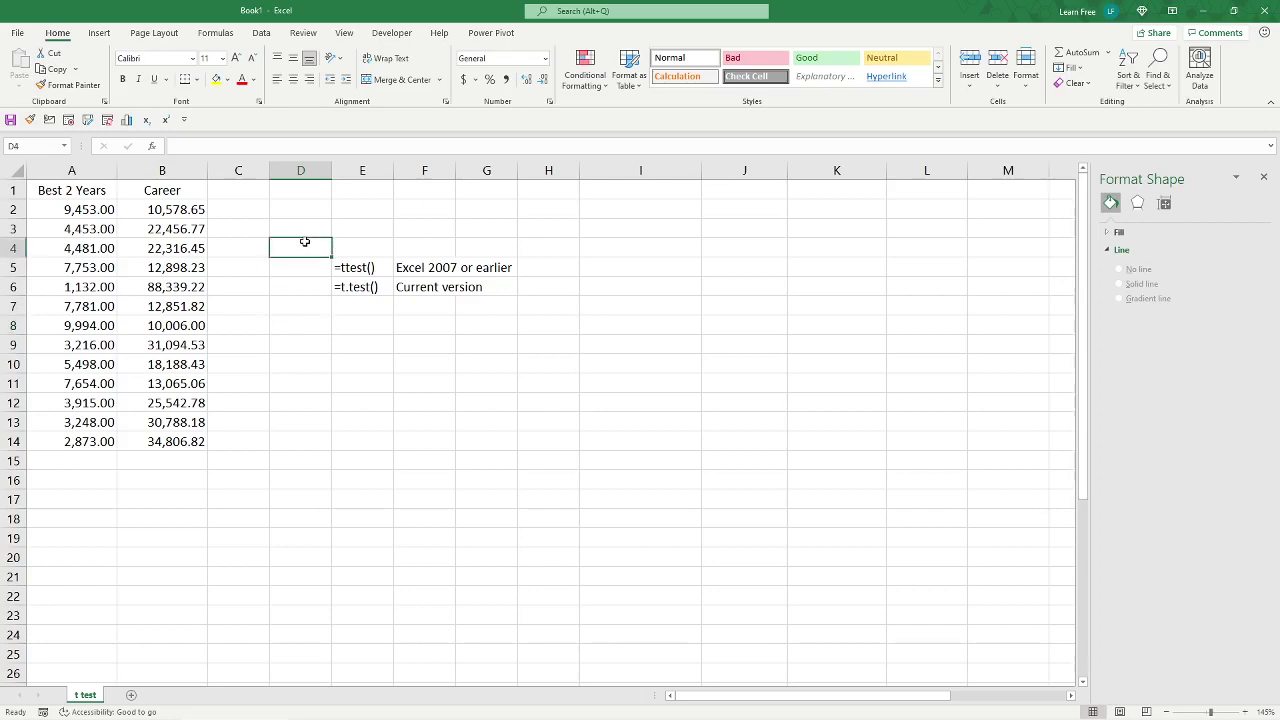
left_click(44, 210)
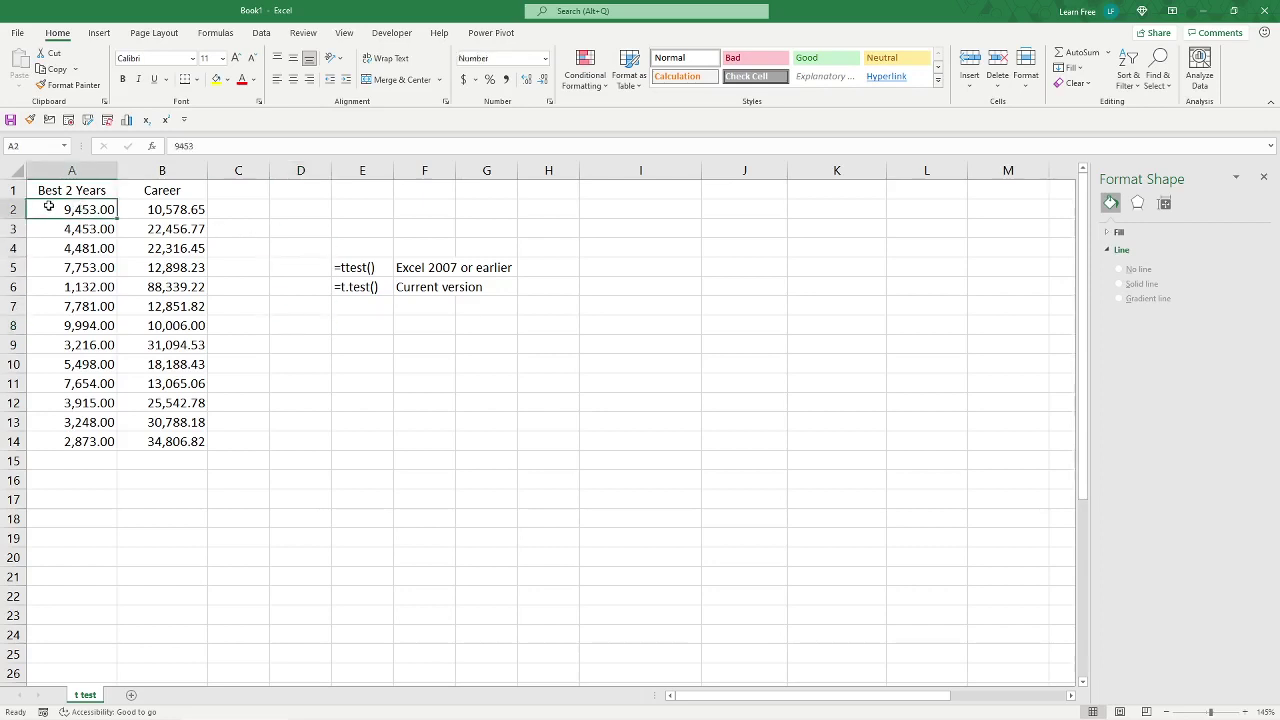
left_click_drag(42, 205, 46, 437)
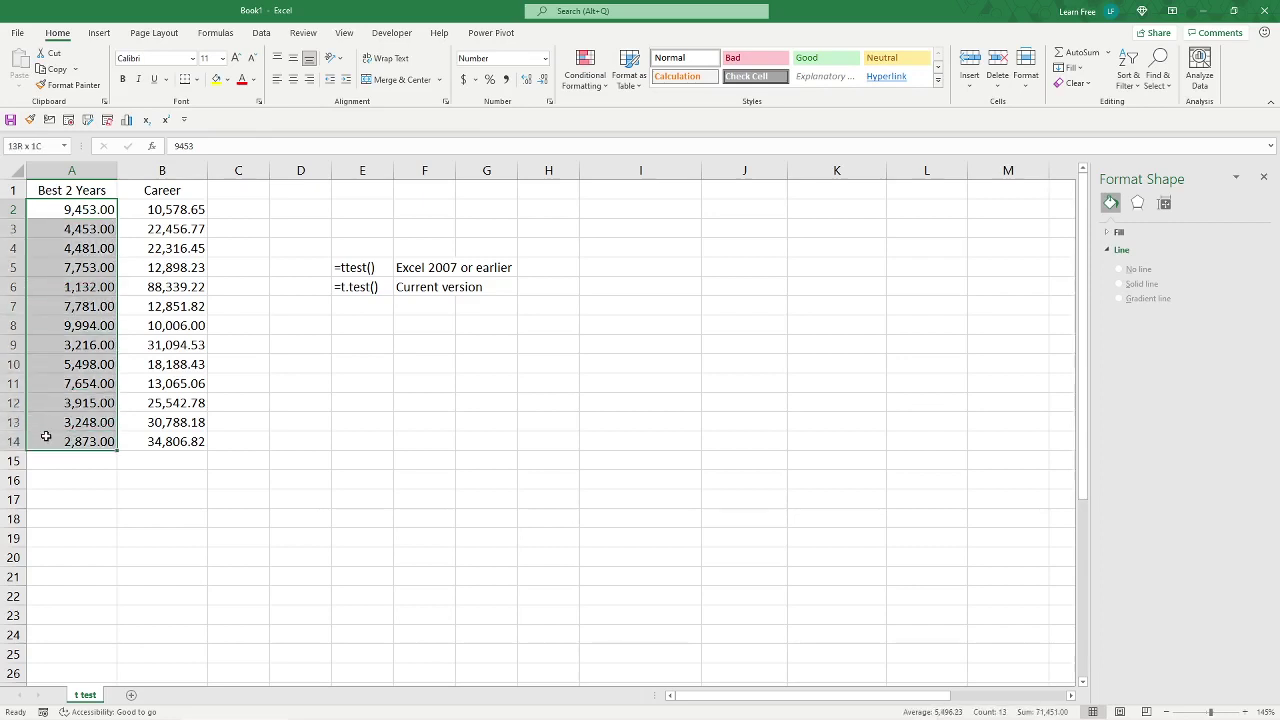
left_click(49, 209)
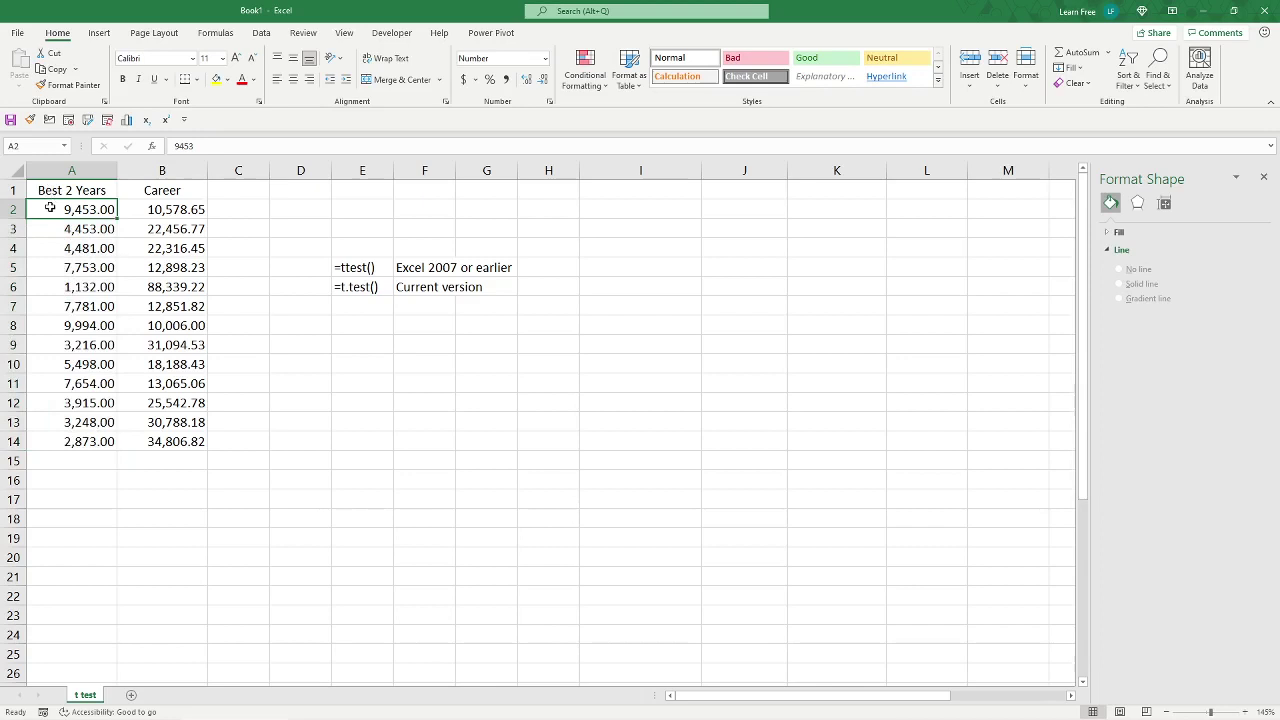
left_click(131, 212)
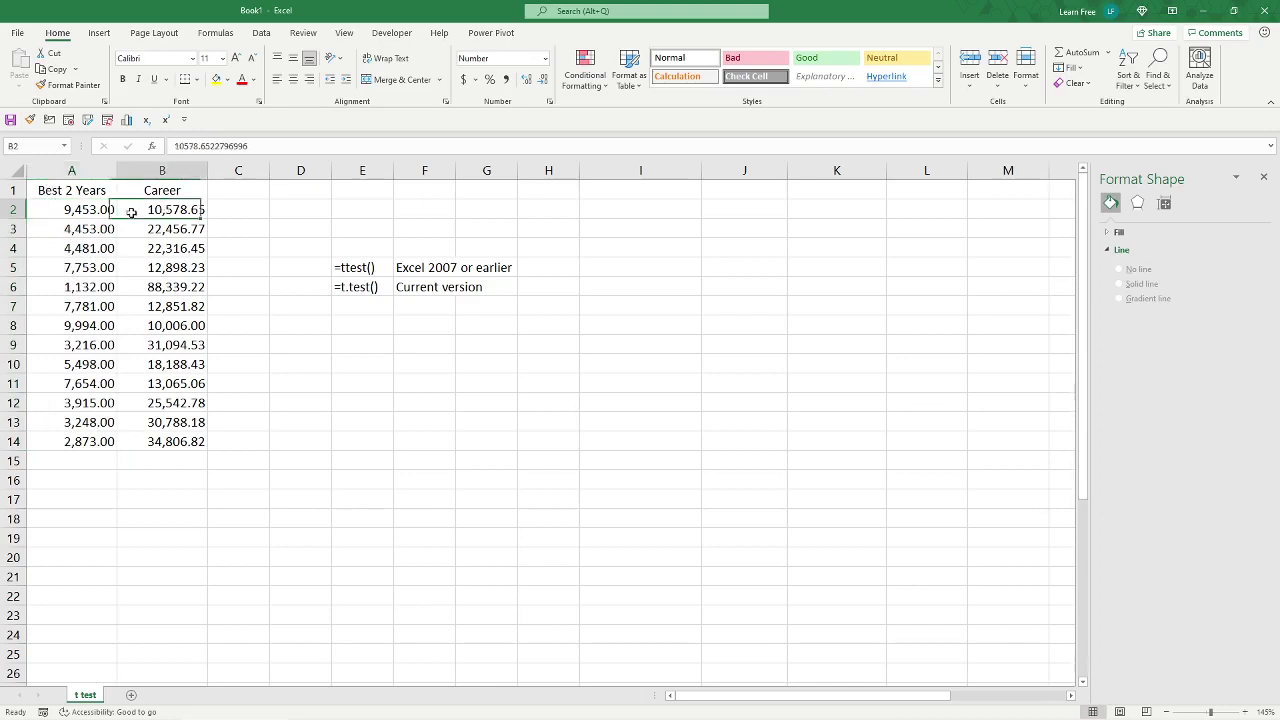
left_click(229, 210)
left_click(302, 210)
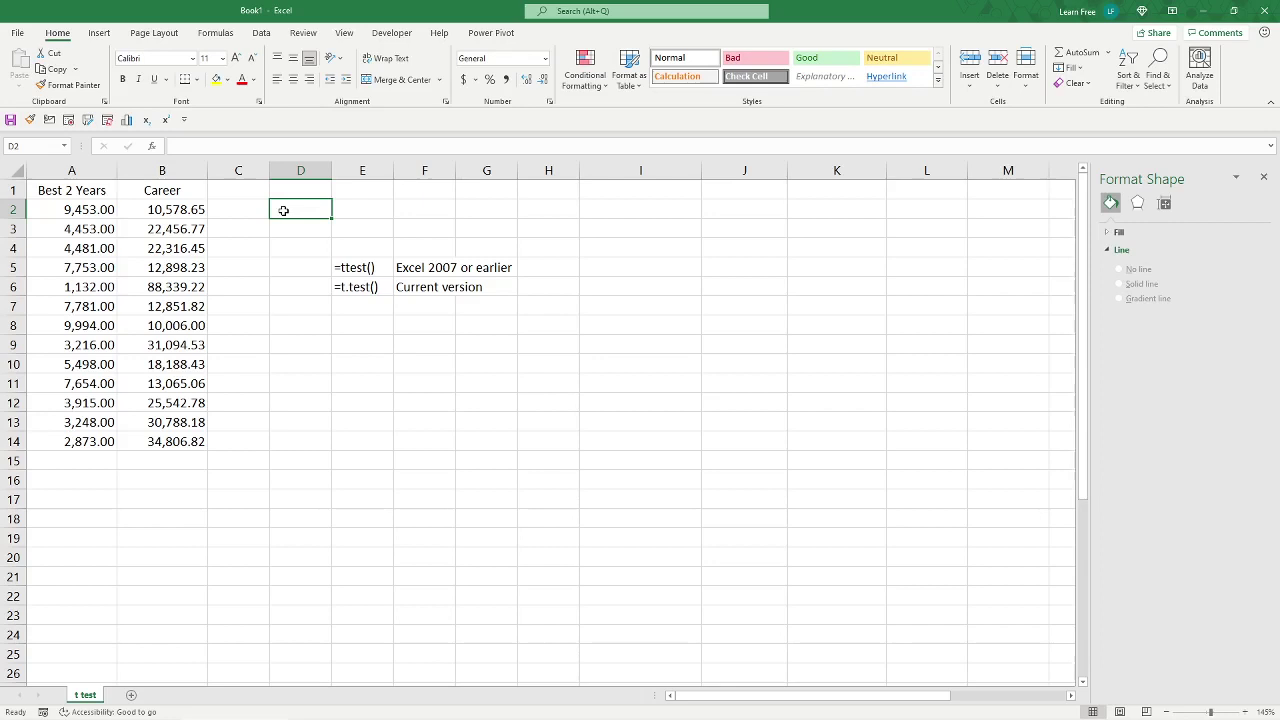
Step: Enter =TTEST(A2:A14,B2:B14,2,1) in E8 to get the paired two-tailed p-value 0.00797
left_click(343, 330)
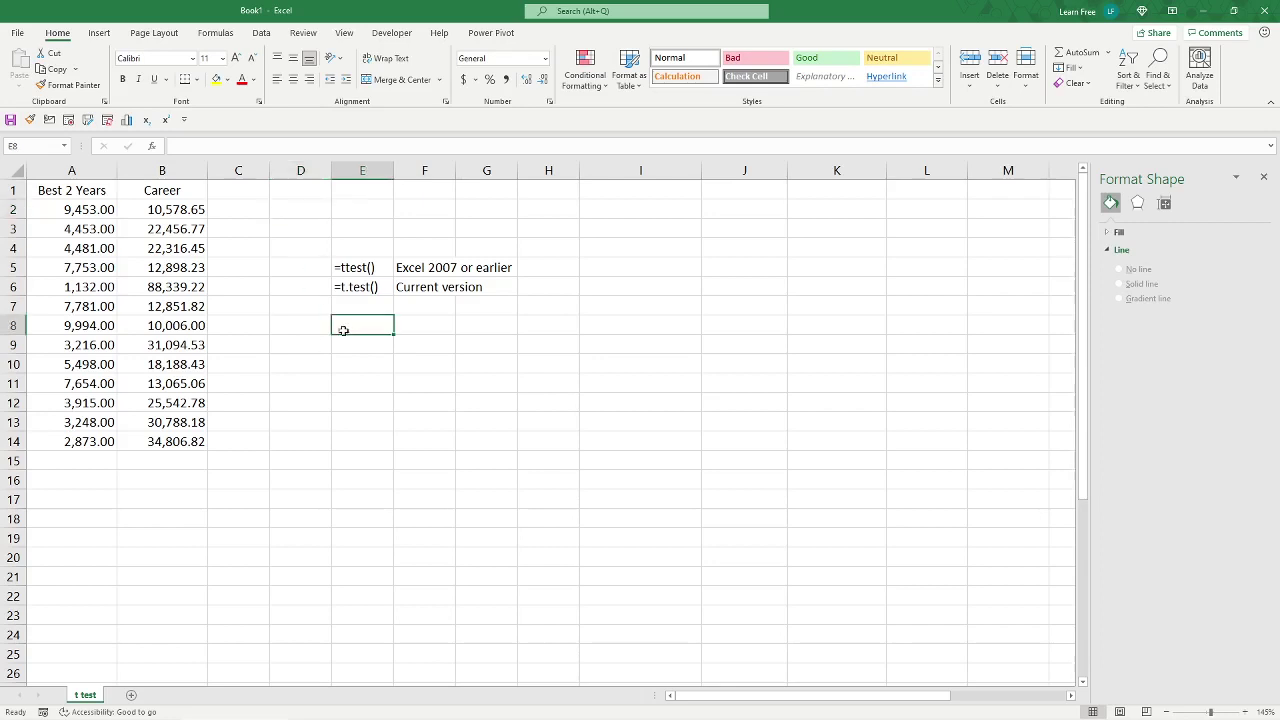
type("=tt")
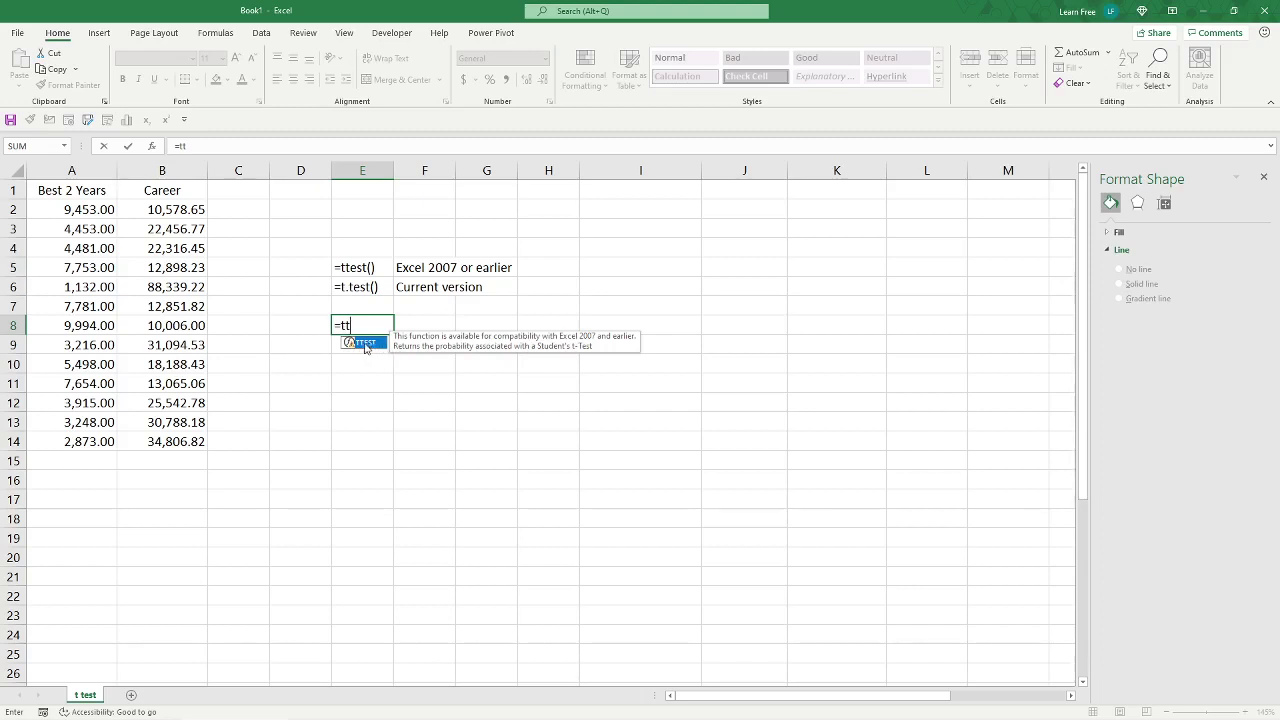
double_click(366, 344)
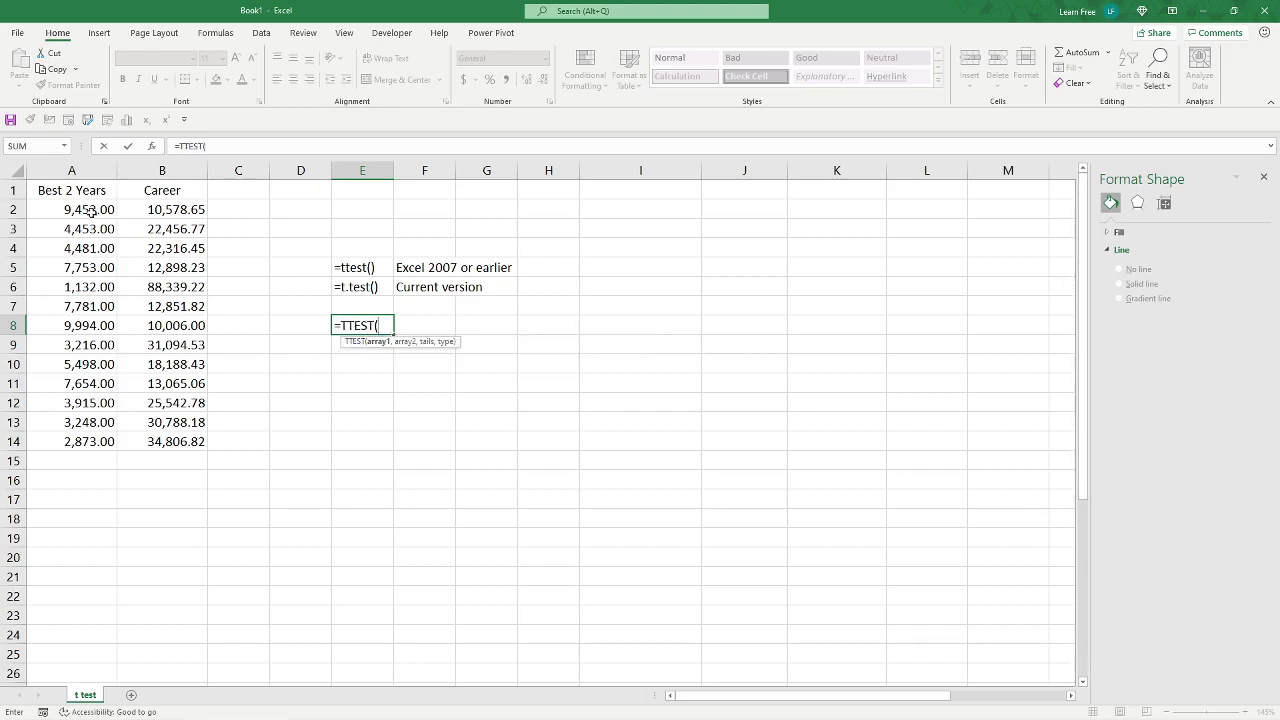
left_click_drag(52, 210, 67, 442)
type(",")
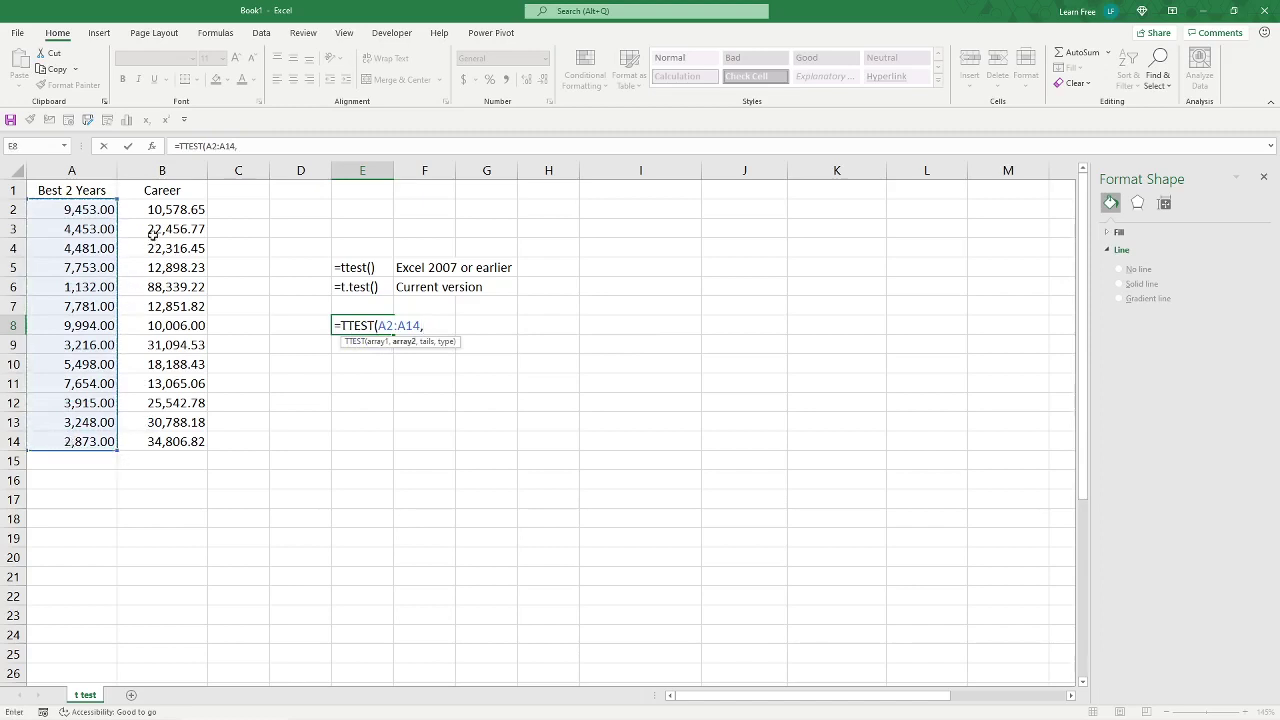
left_click_drag(135, 210, 137, 447)
type(",")
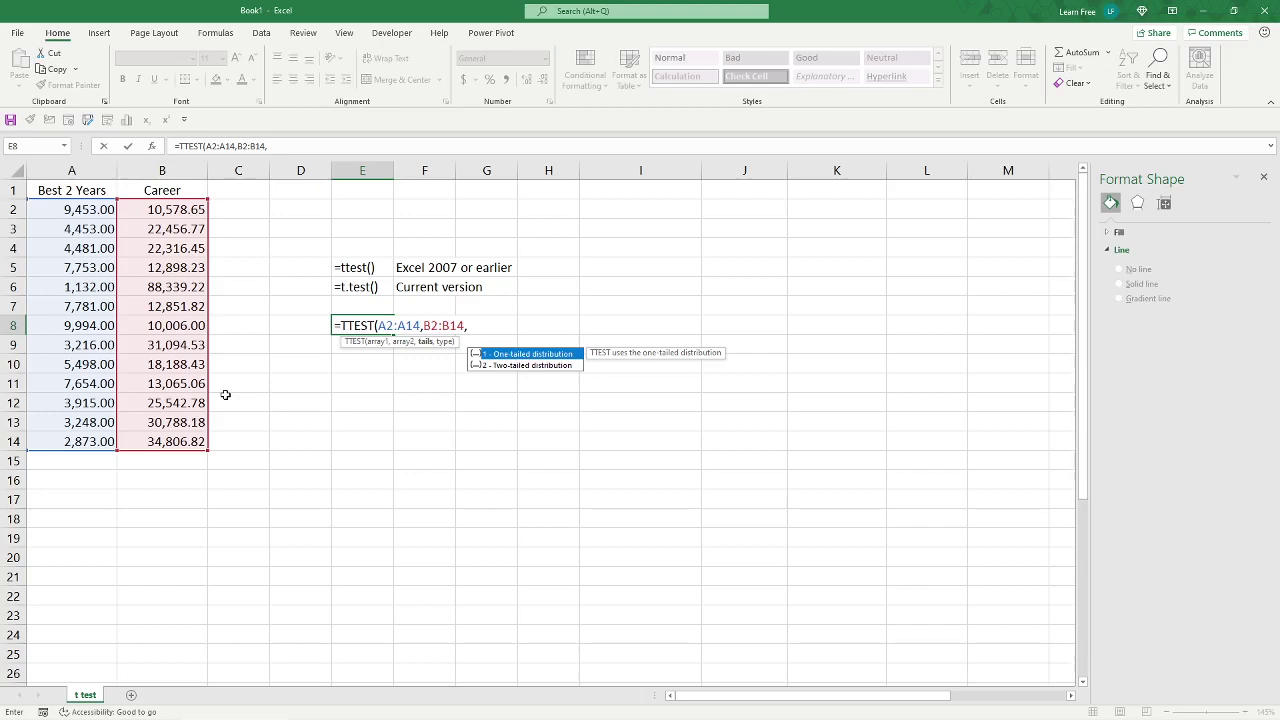
type("2,")
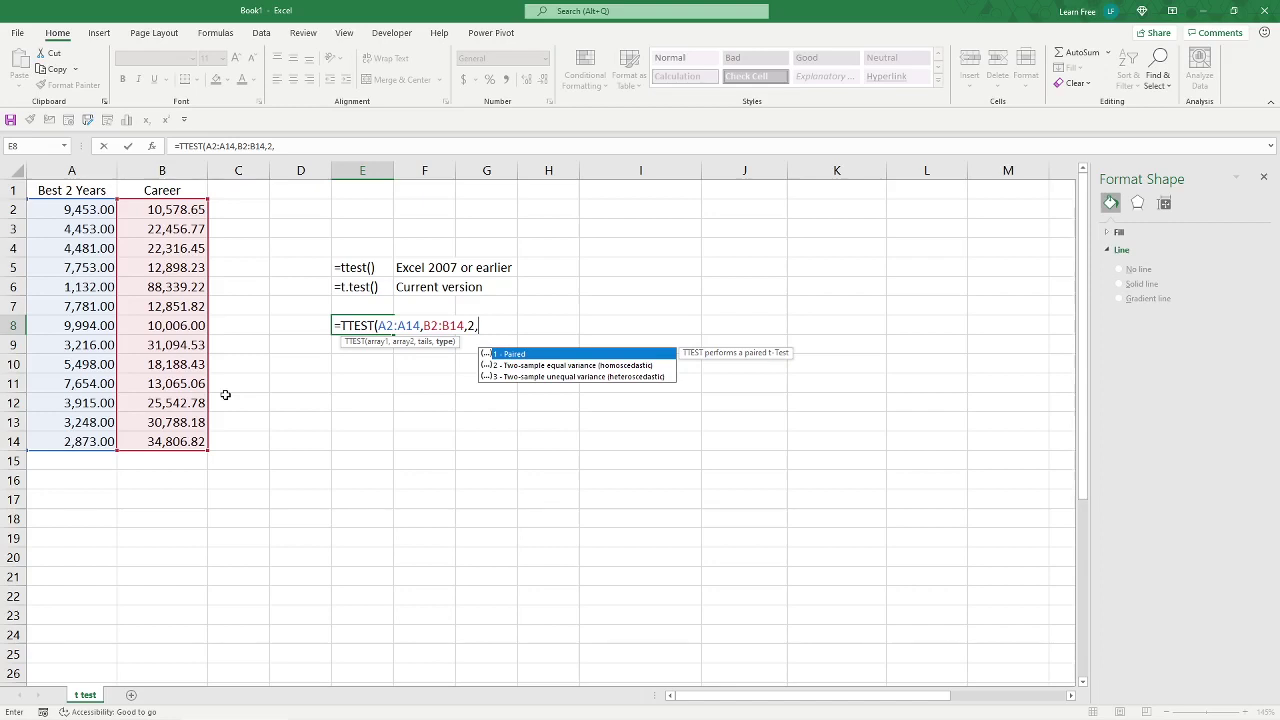
type("1)")
key("Return")
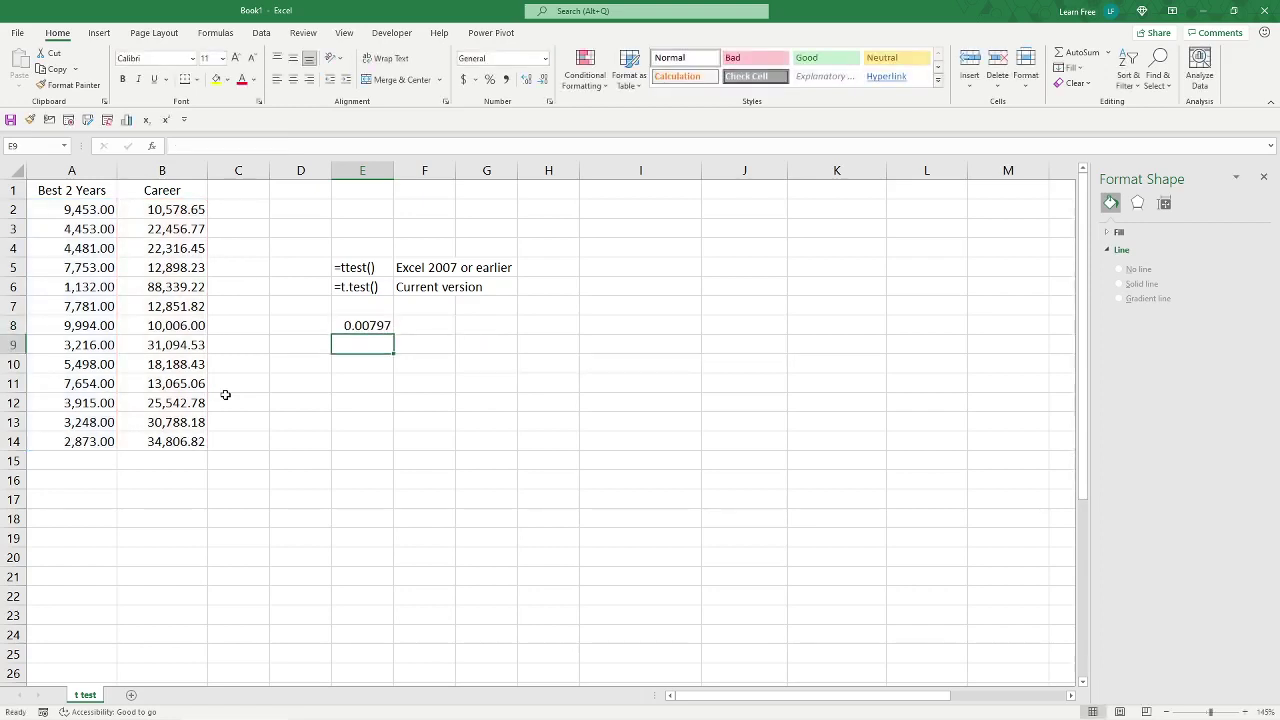
Step: Label cell D8 'P-Value'
left_click(298, 325)
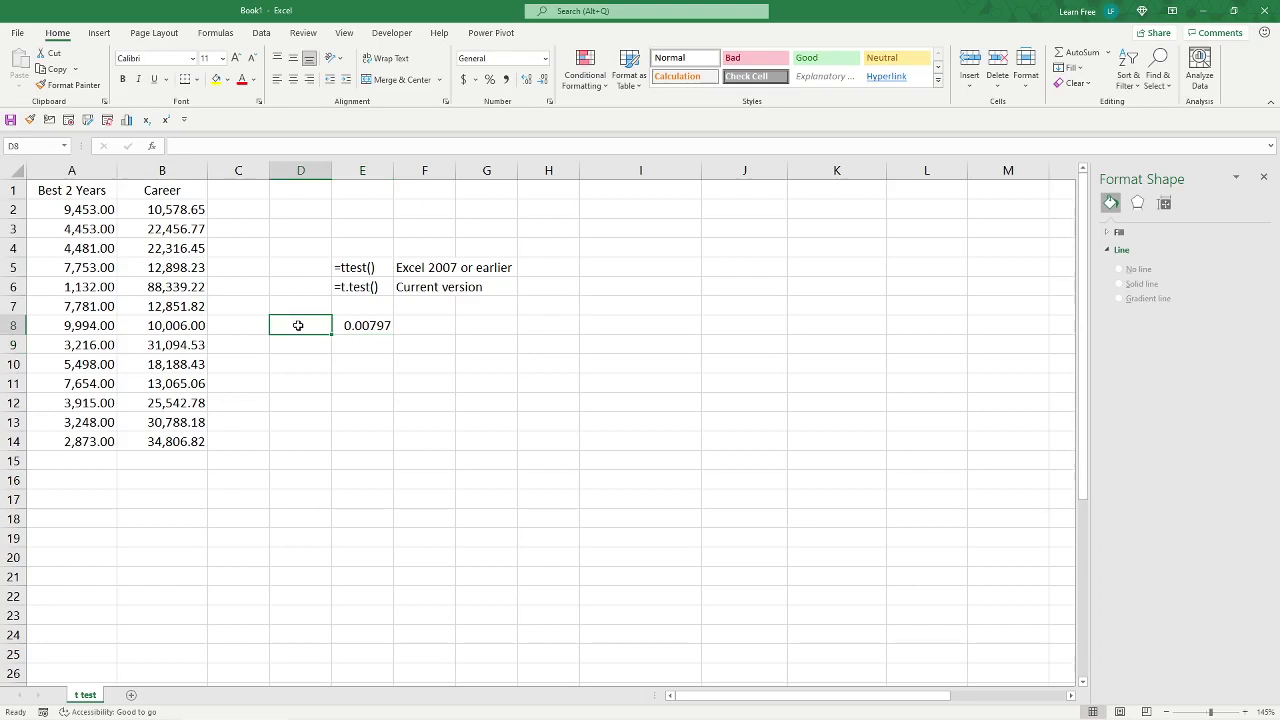
type("P-Value")
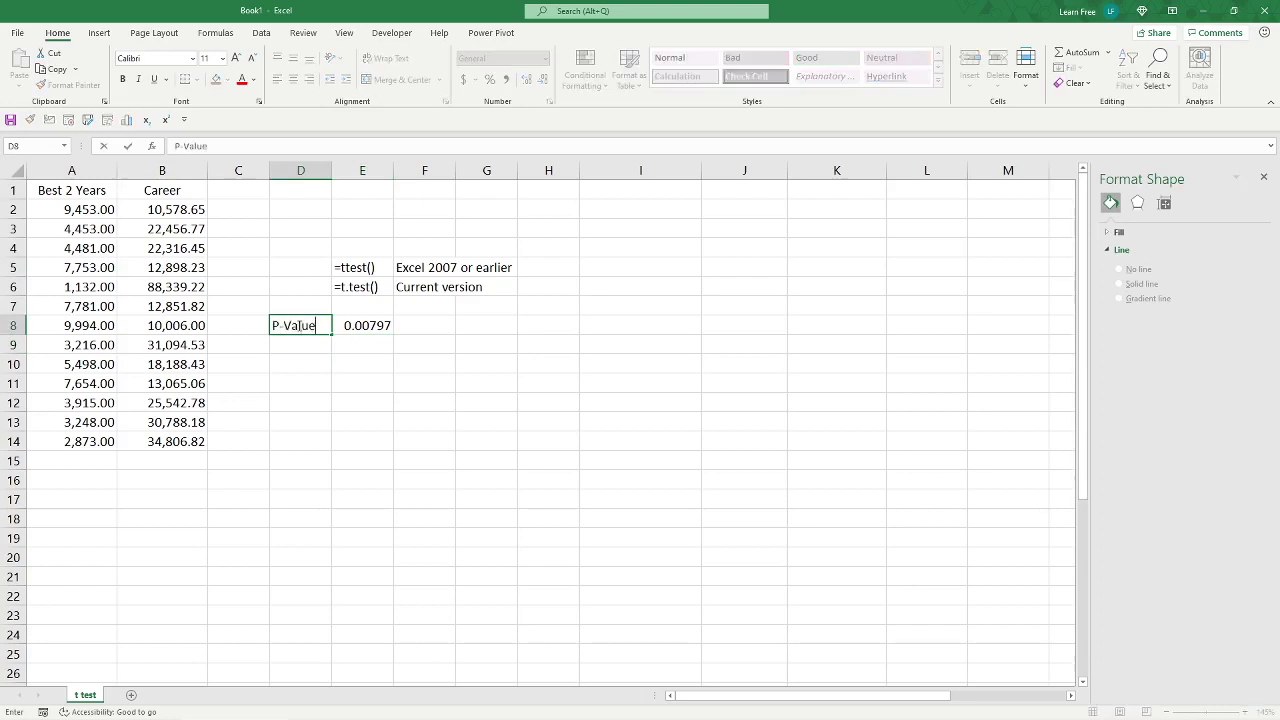
key("Return")
Step: Enter =T.TEST(A2:A14,B2:B14,2,1) in E9, matching the 0.00797 p-value
key("Right")
type("=")
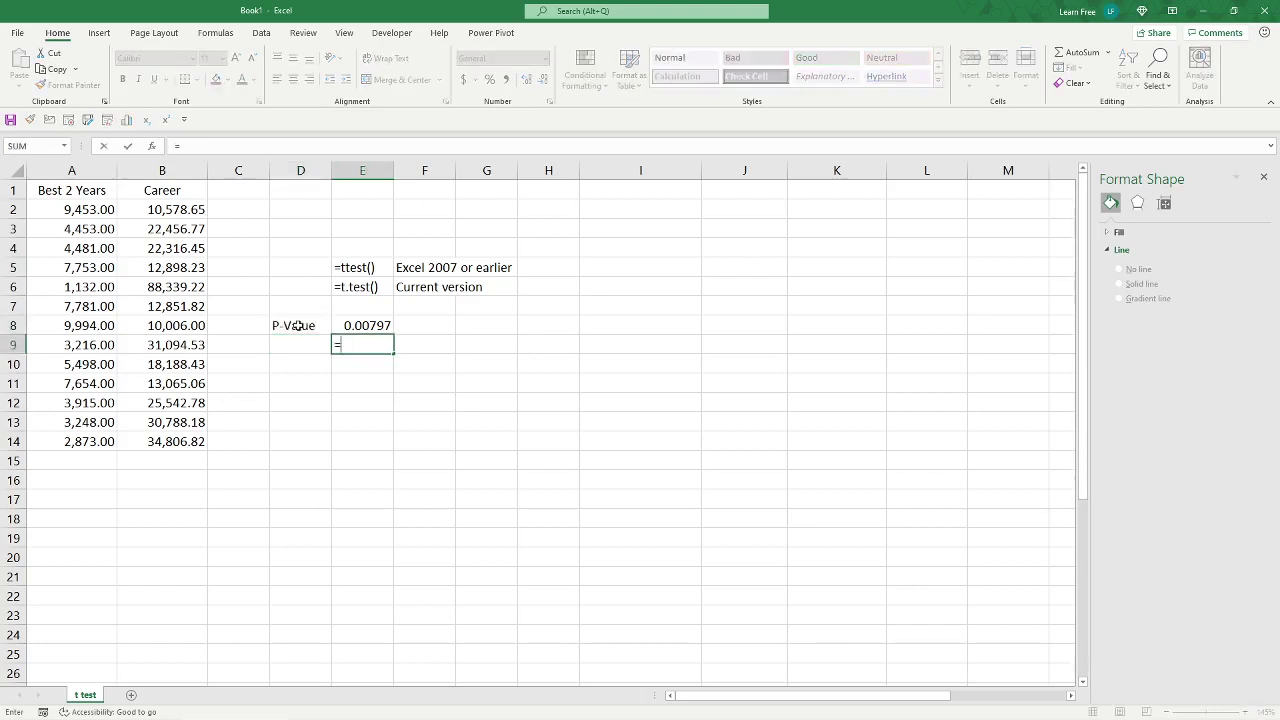
type("t.test")
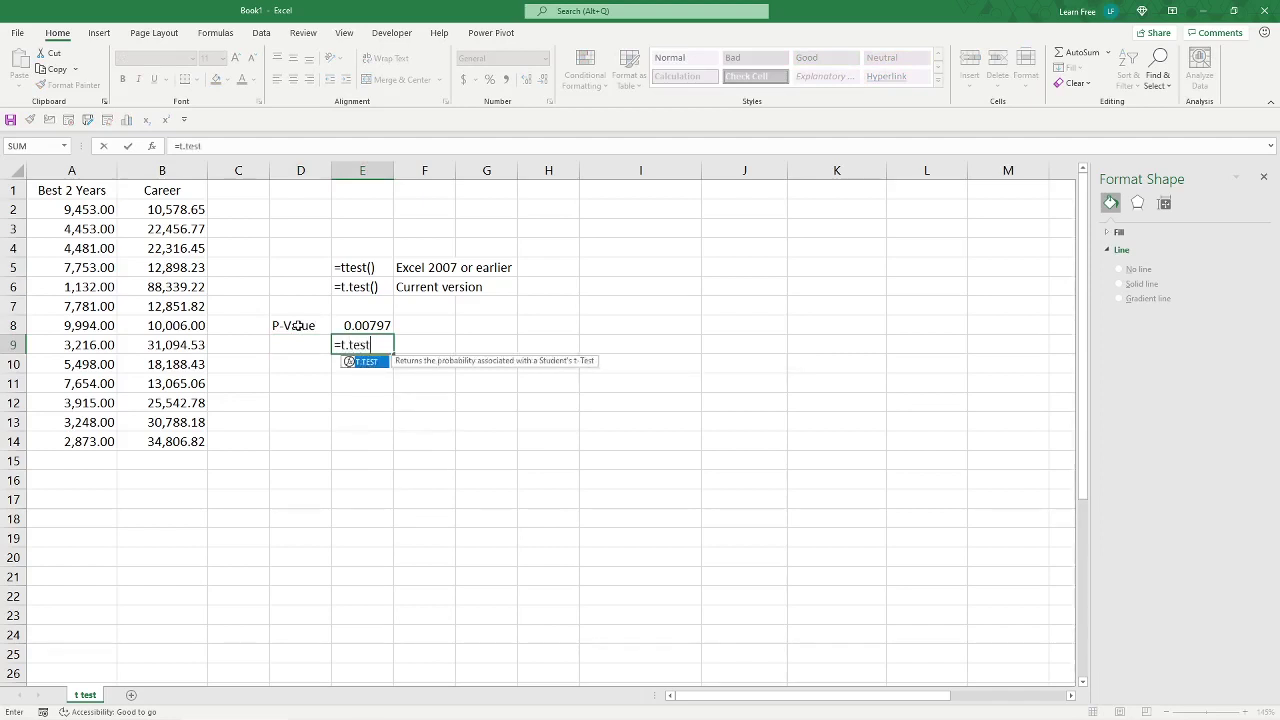
key("Tab")
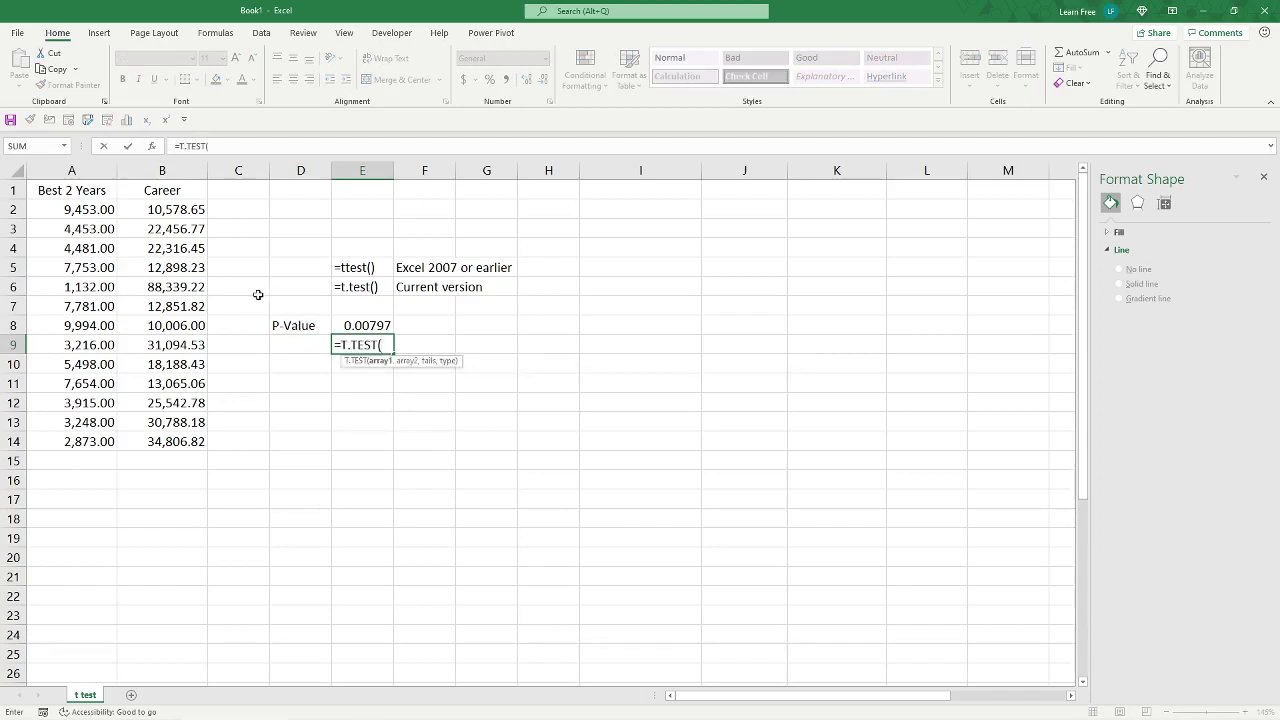
left_click(90, 210)
left_click_drag(90, 210, 98, 441)
type(",")
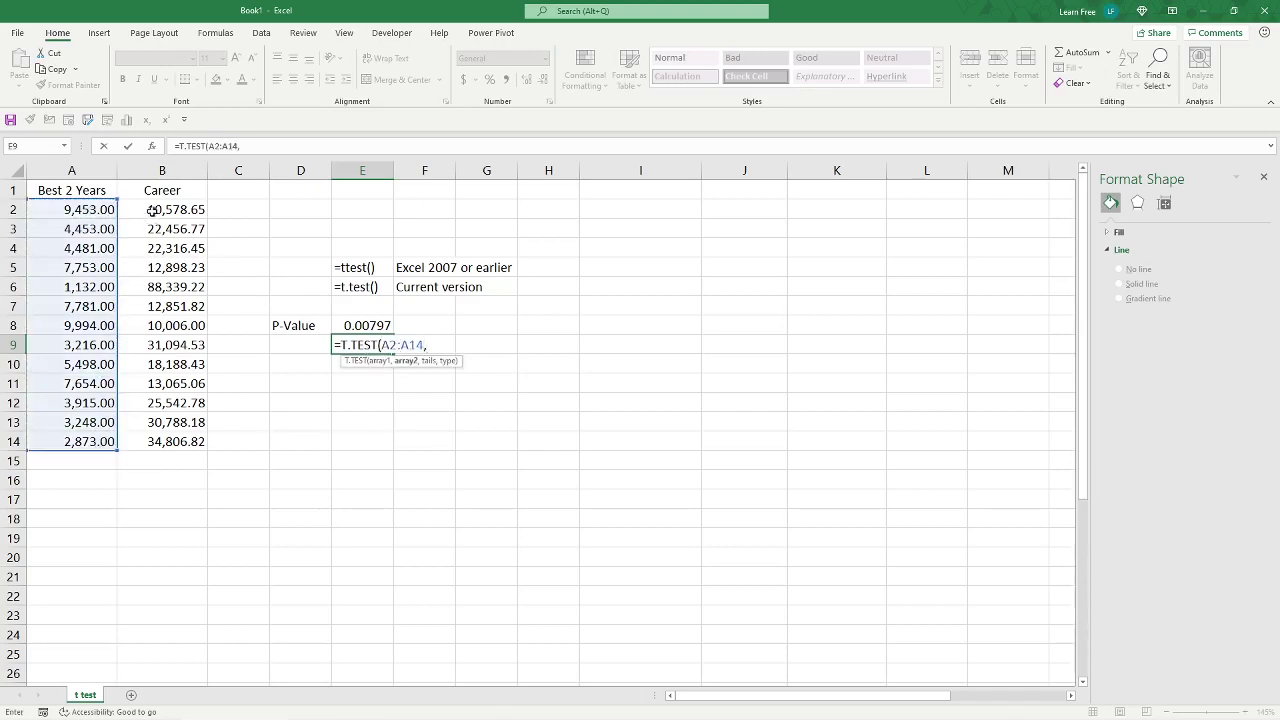
left_click_drag(152, 210, 150, 441)
type(",")
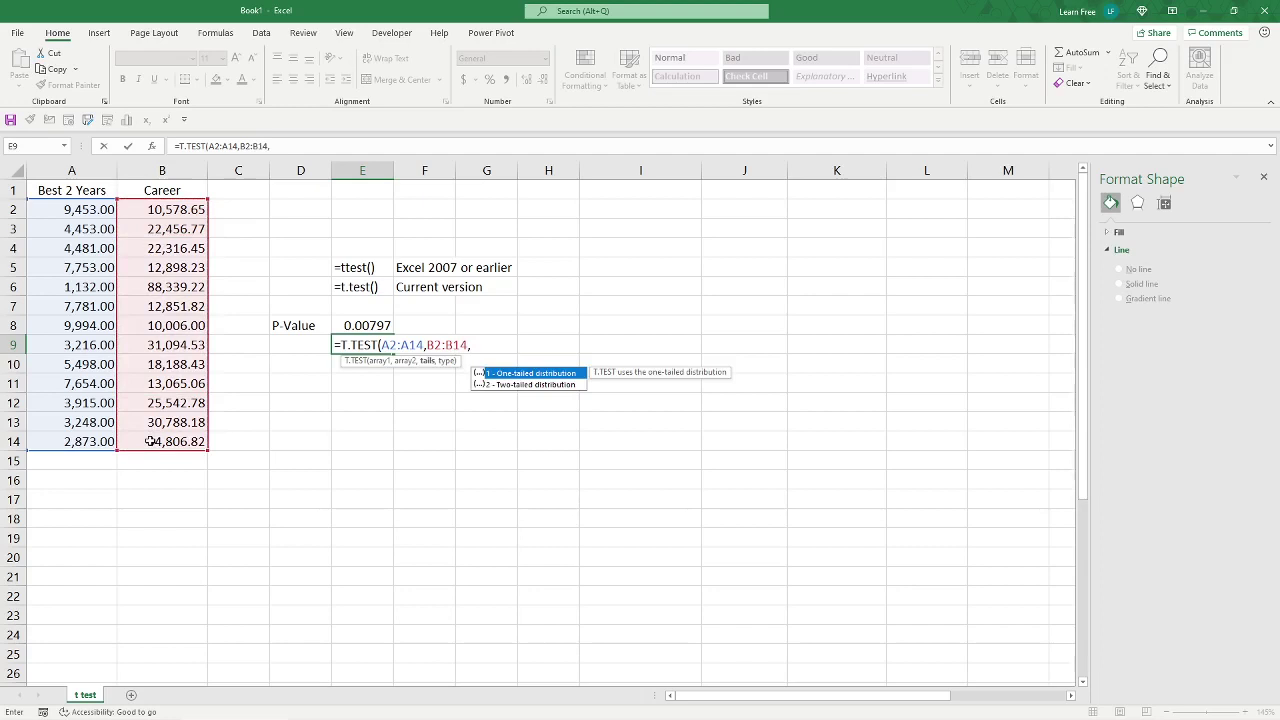
type("2,")
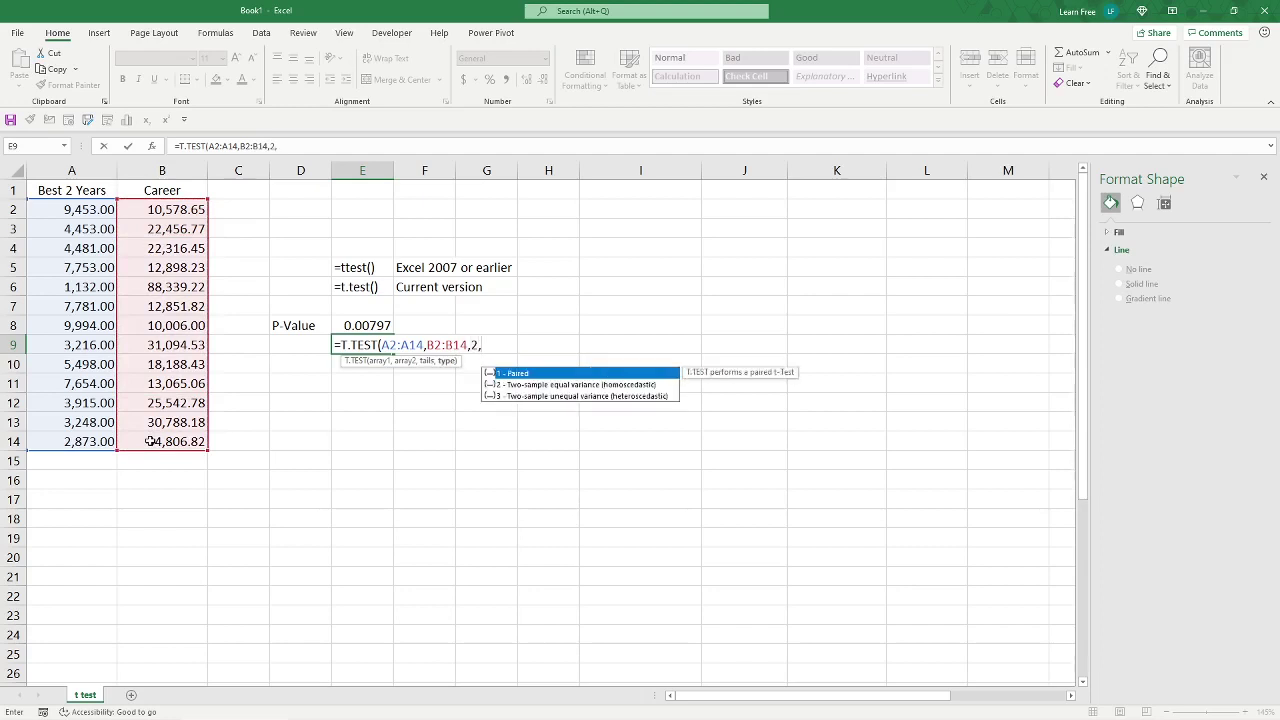
type("1)")
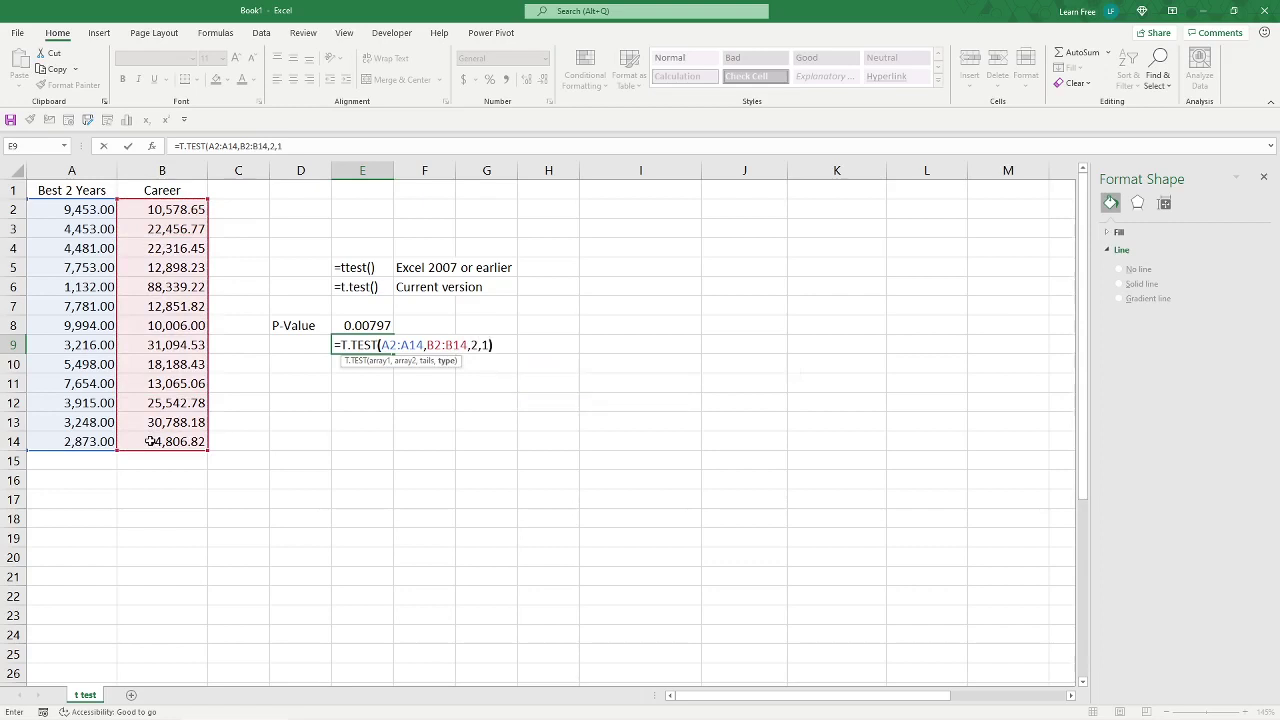
key("Return")
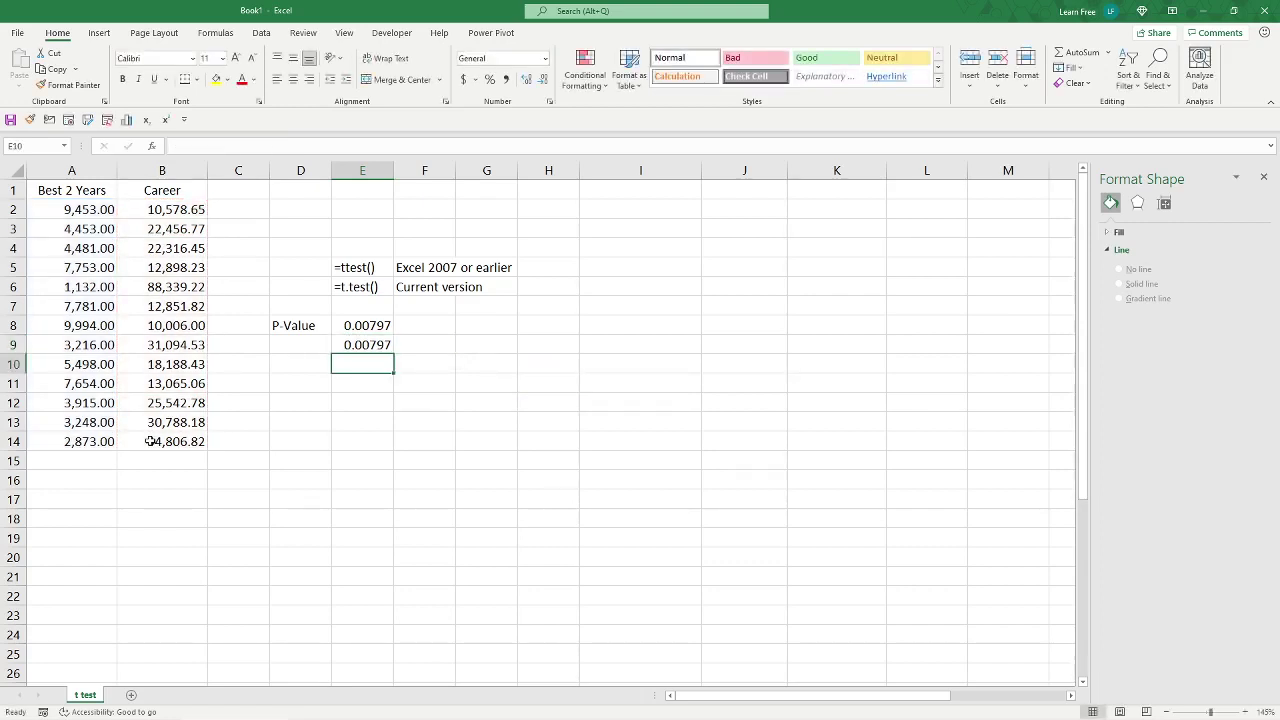
left_click(276, 442)
left_click(358, 423)
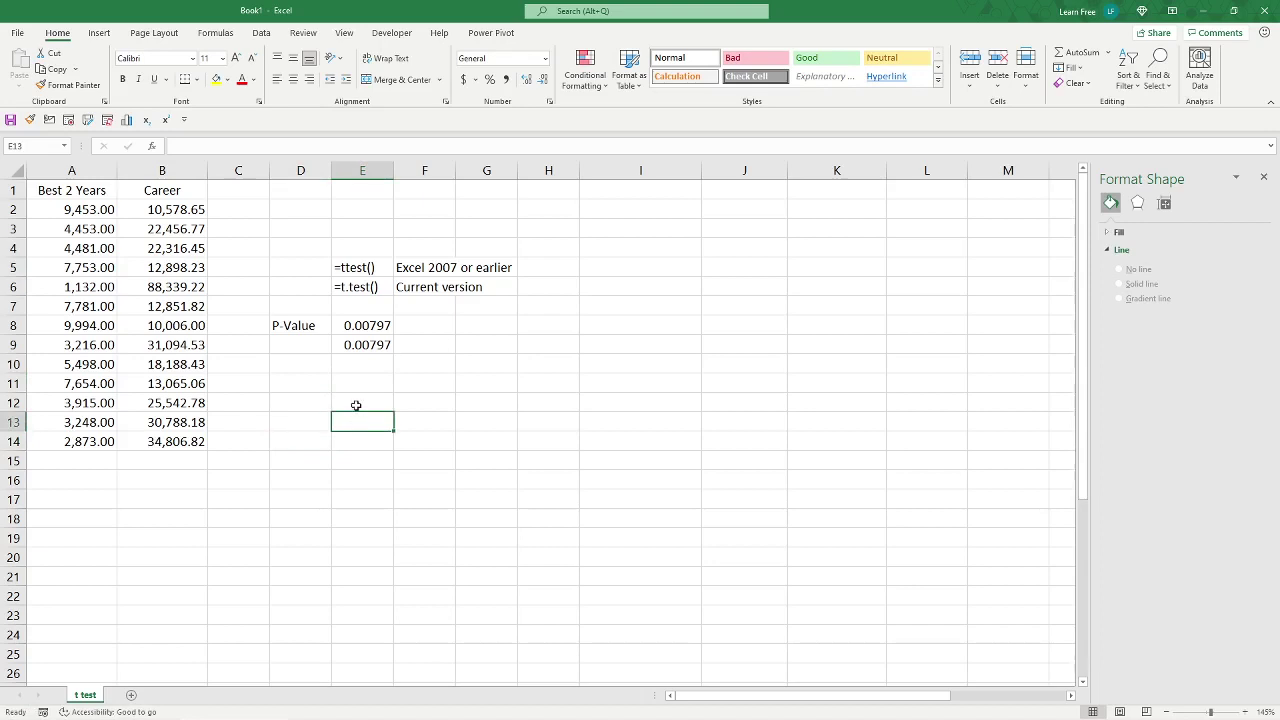
Step: Confirm Analysis ToolPak is ticked in the Excel Add-ins list under Options > Add-ins
left_click(351, 401)
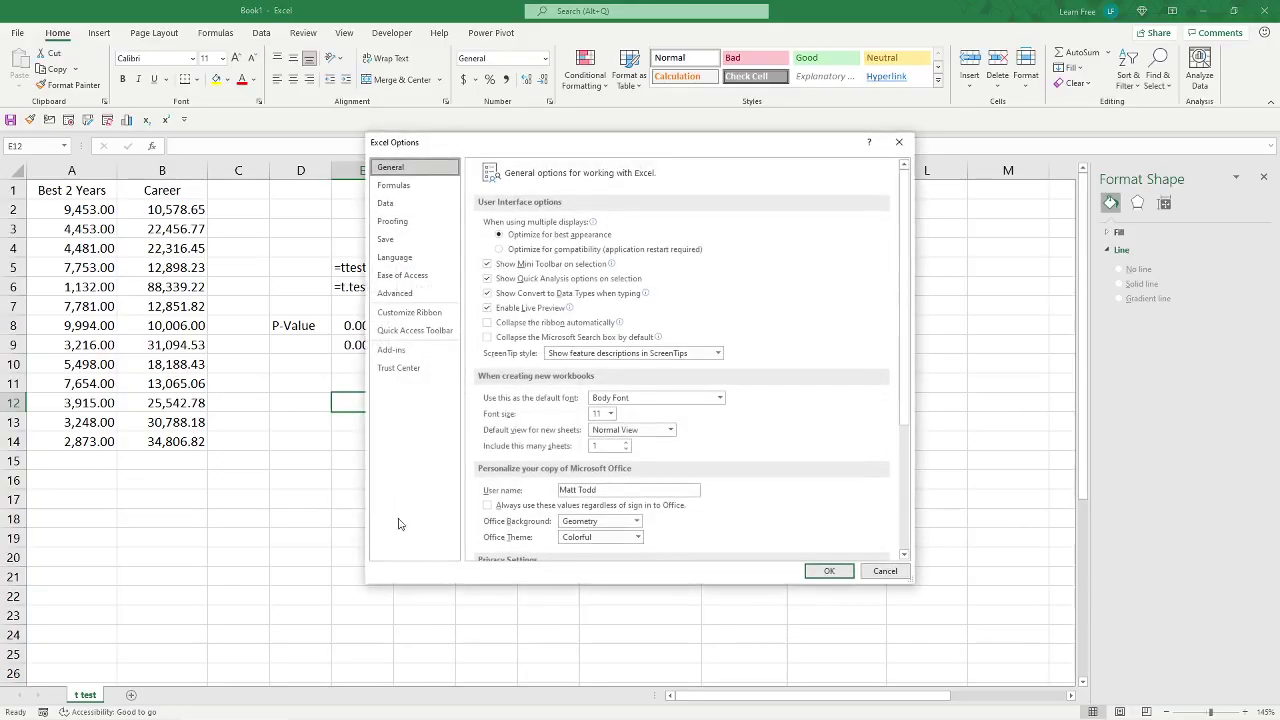
left_click(408, 356)
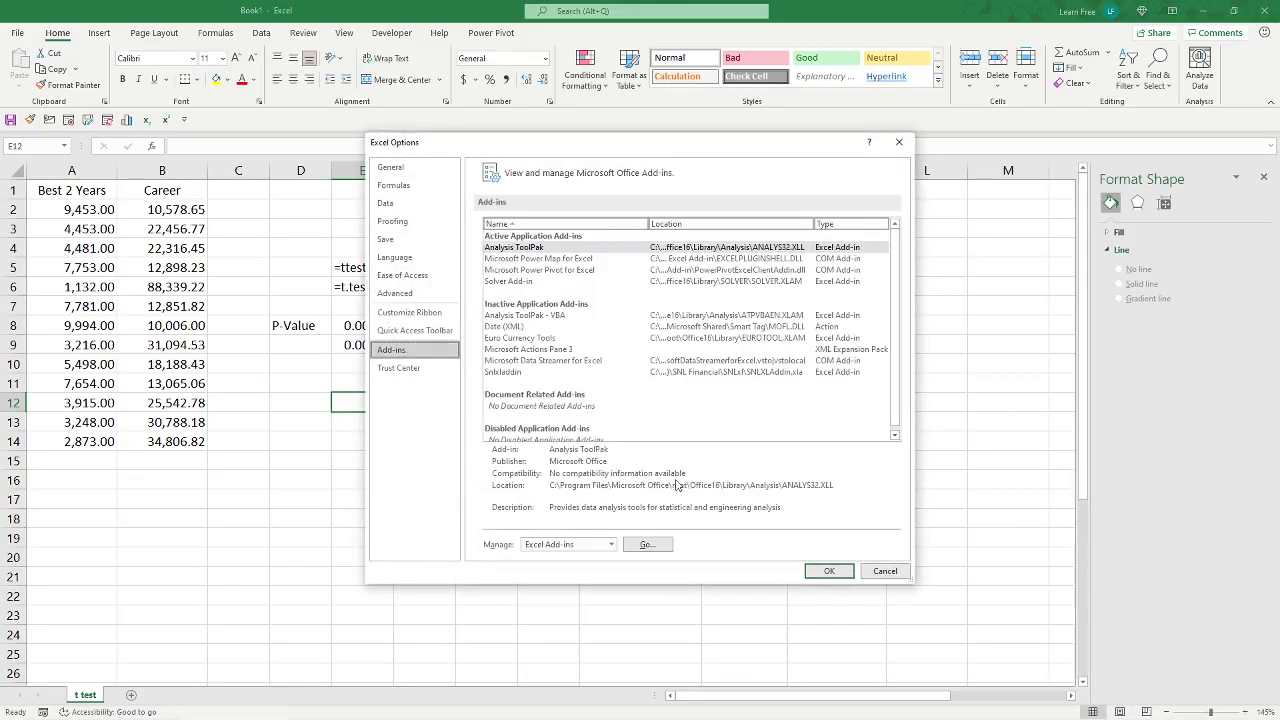
left_click(647, 544)
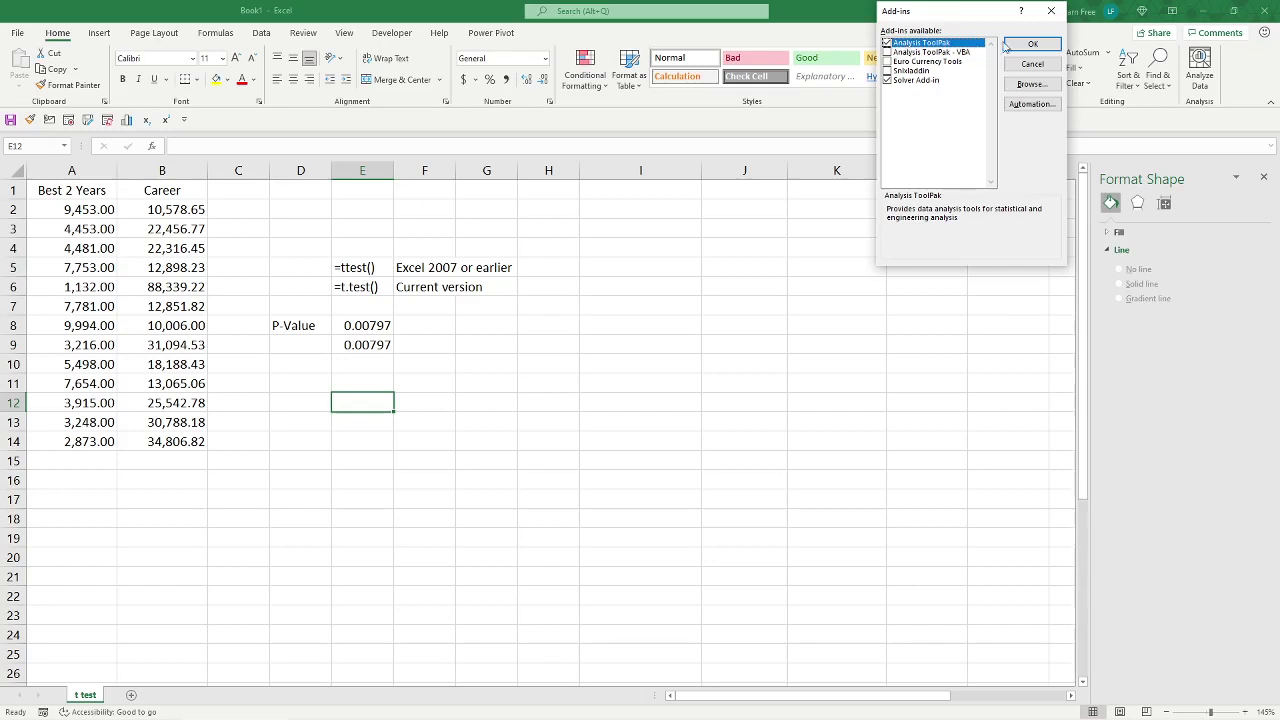
left_click(1032, 44)
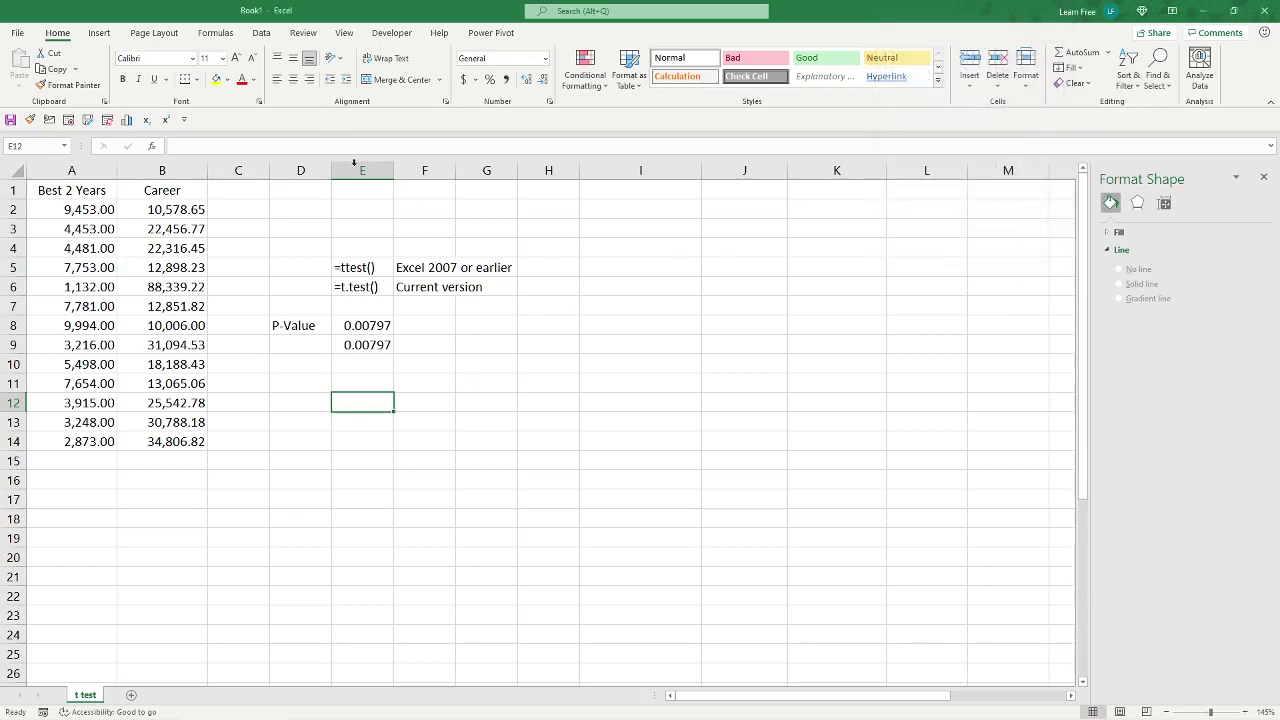
Step: Open Data Analysis from the Data tab and select t-Test: Paired Two Sample for Means
left_click(262, 33)
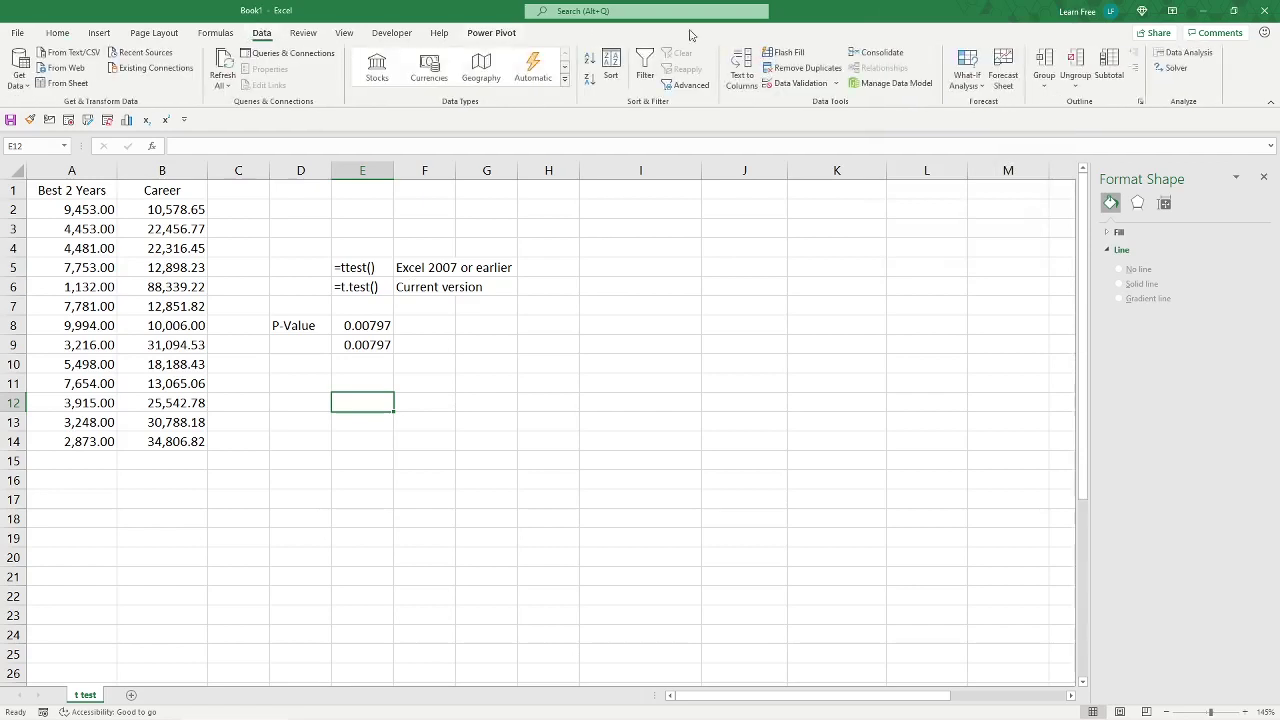
left_click(1209, 58)
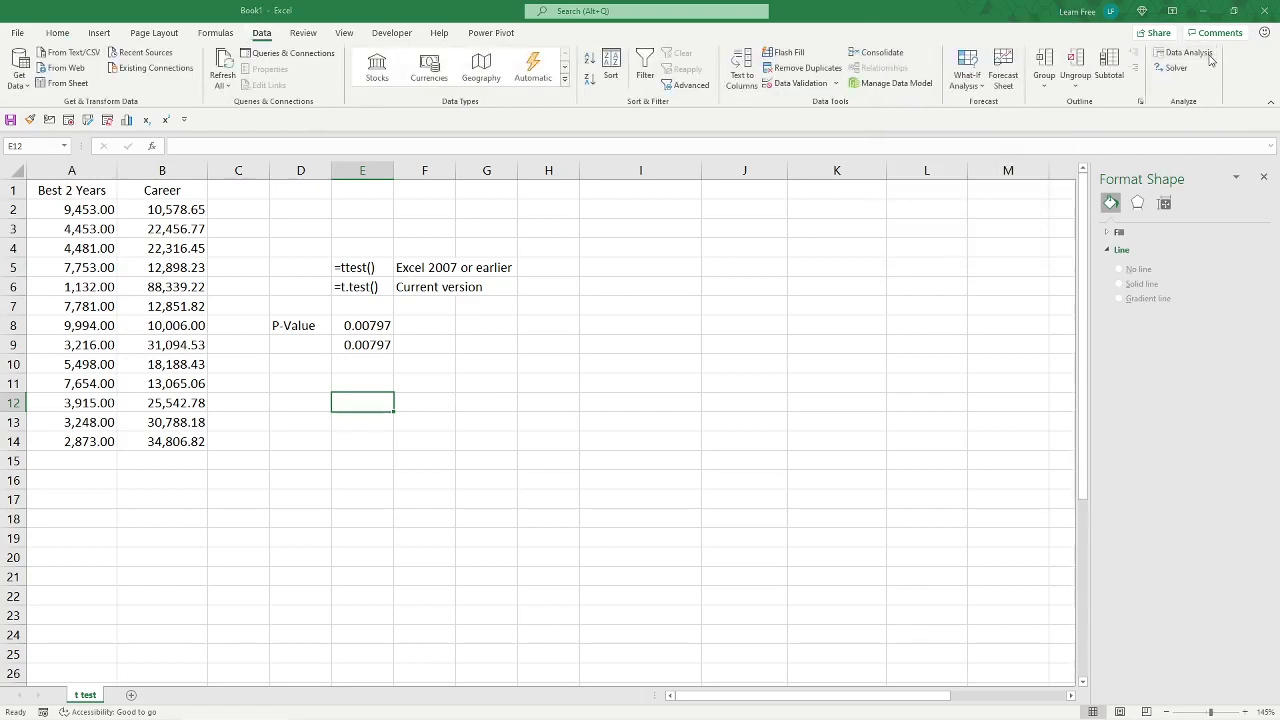
scroll(962, 160, "down", 1)
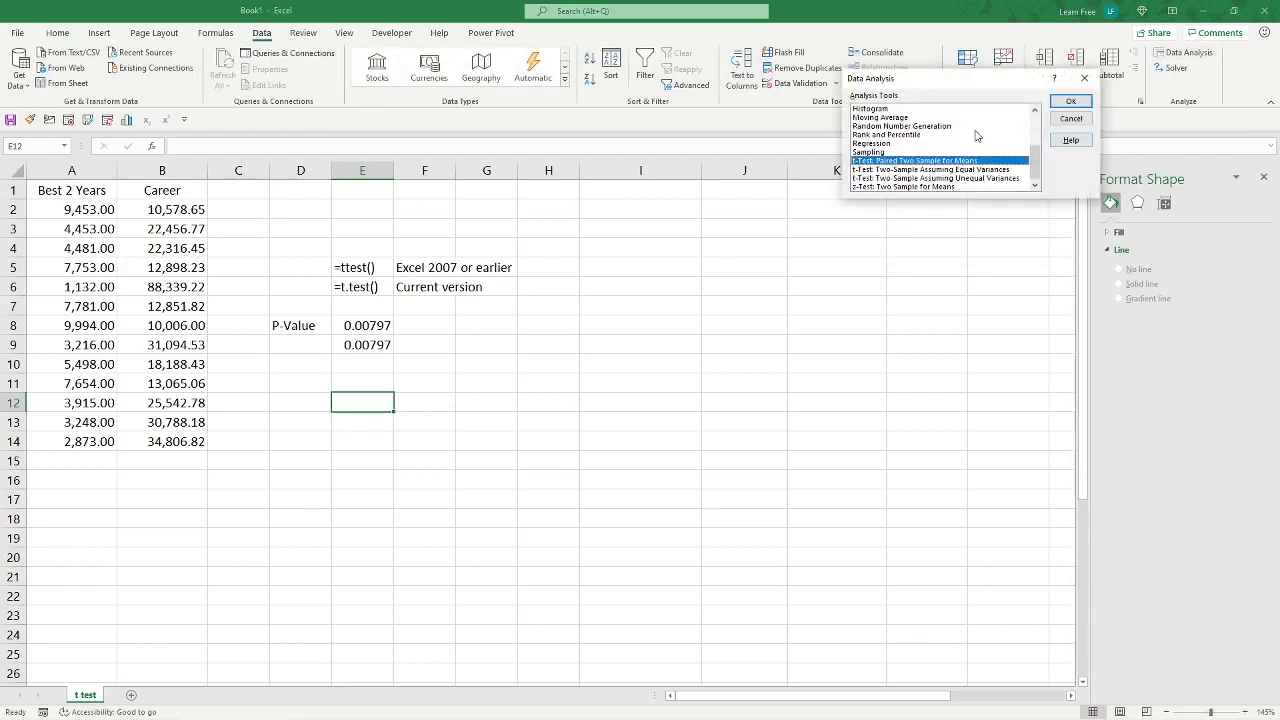
scroll(975, 143, "up", 3)
scroll(975, 143, "down", 1)
scroll(950, 172, "down", 1)
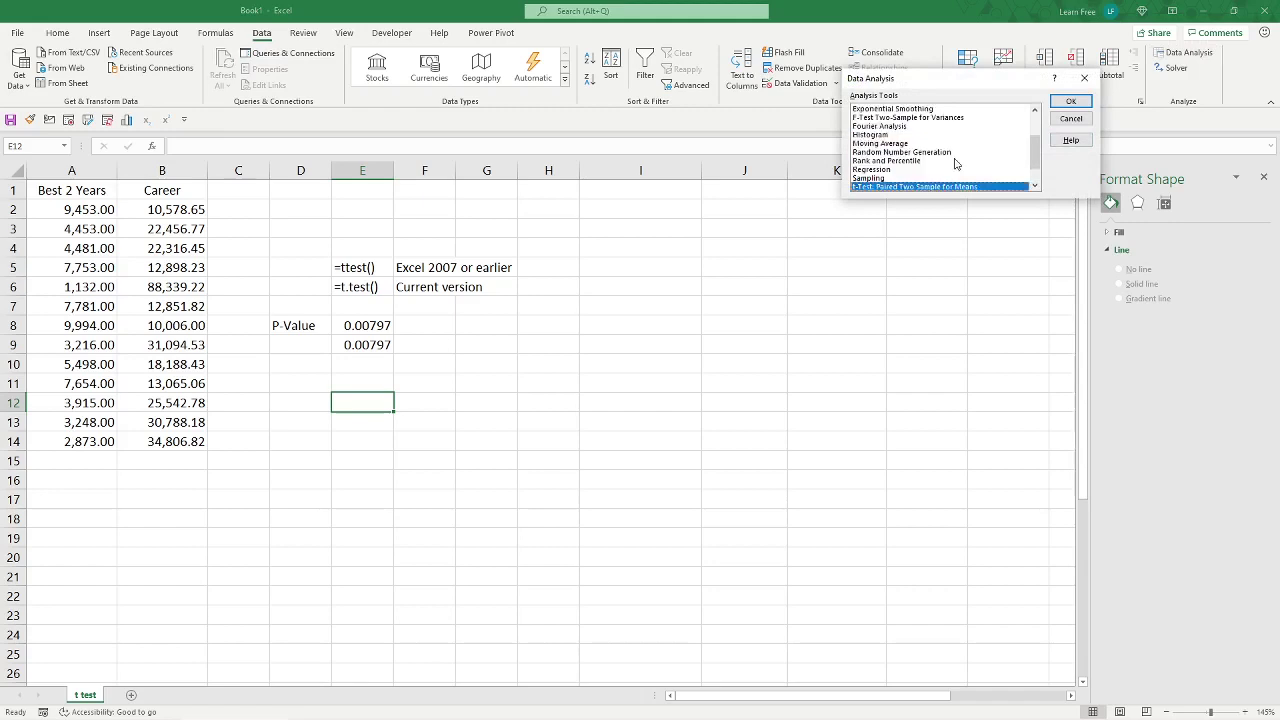
left_click(949, 169)
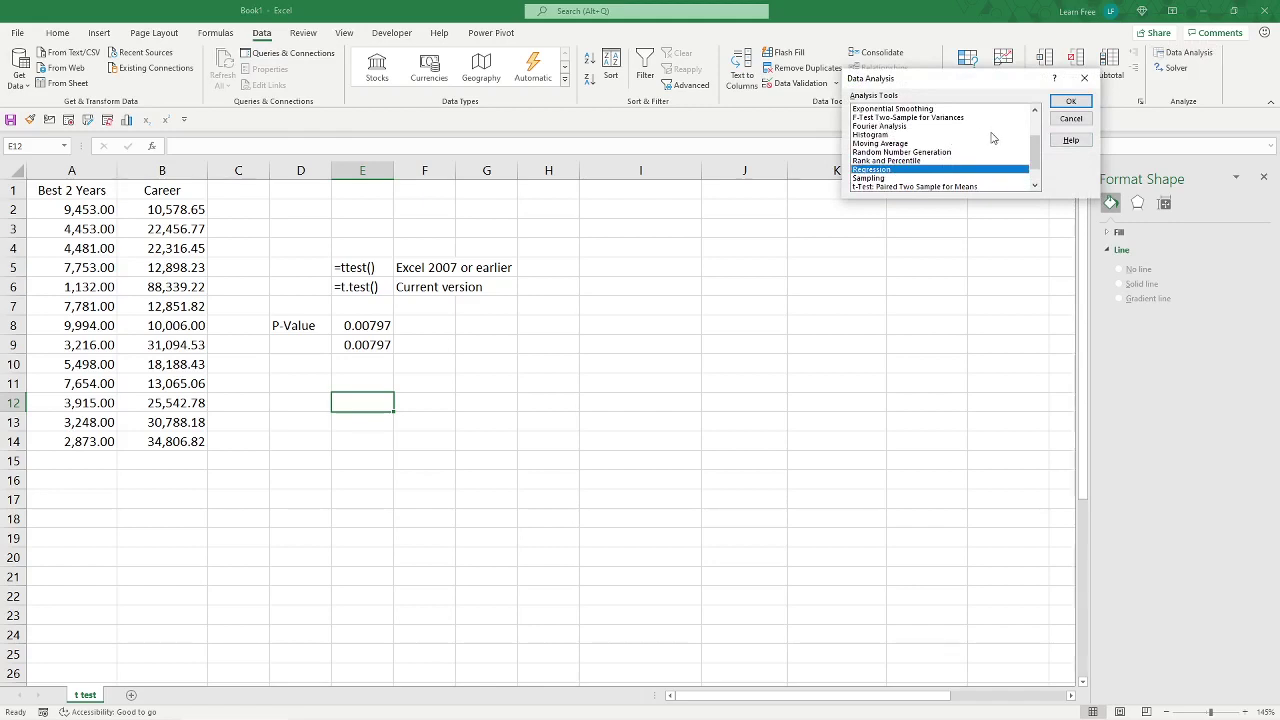
scroll(992, 138, "down", 1)
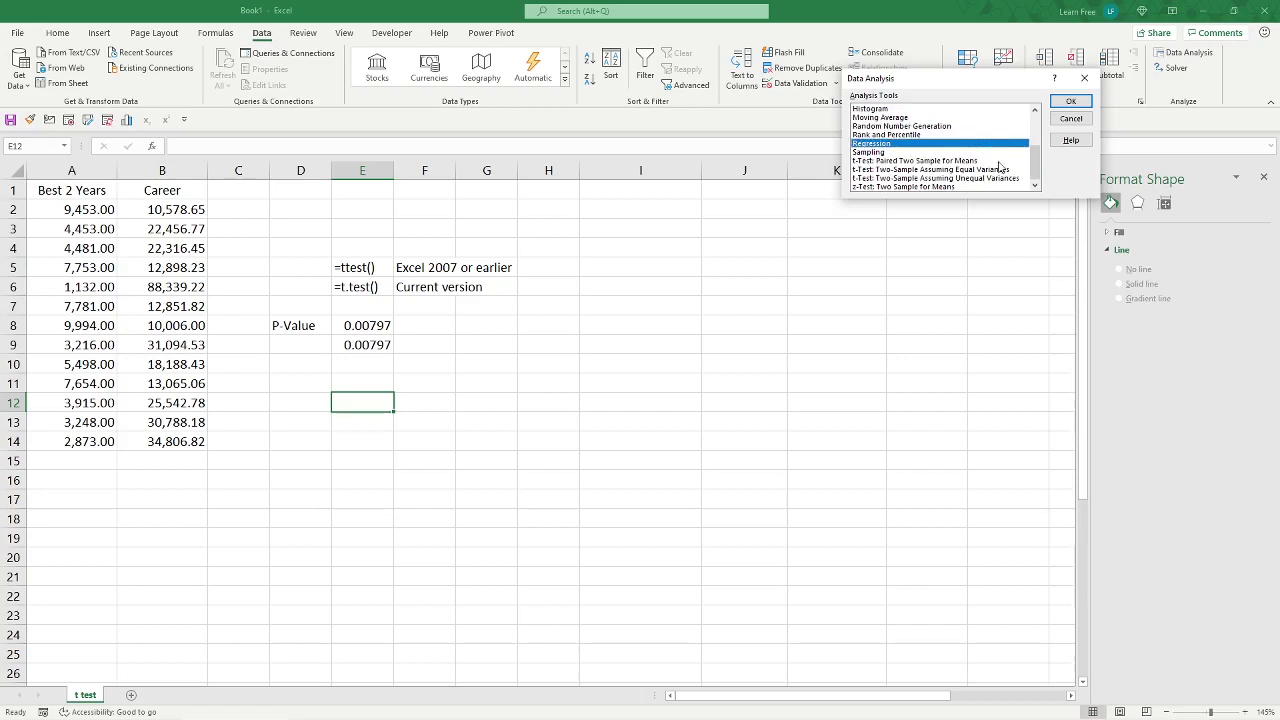
left_click(999, 161)
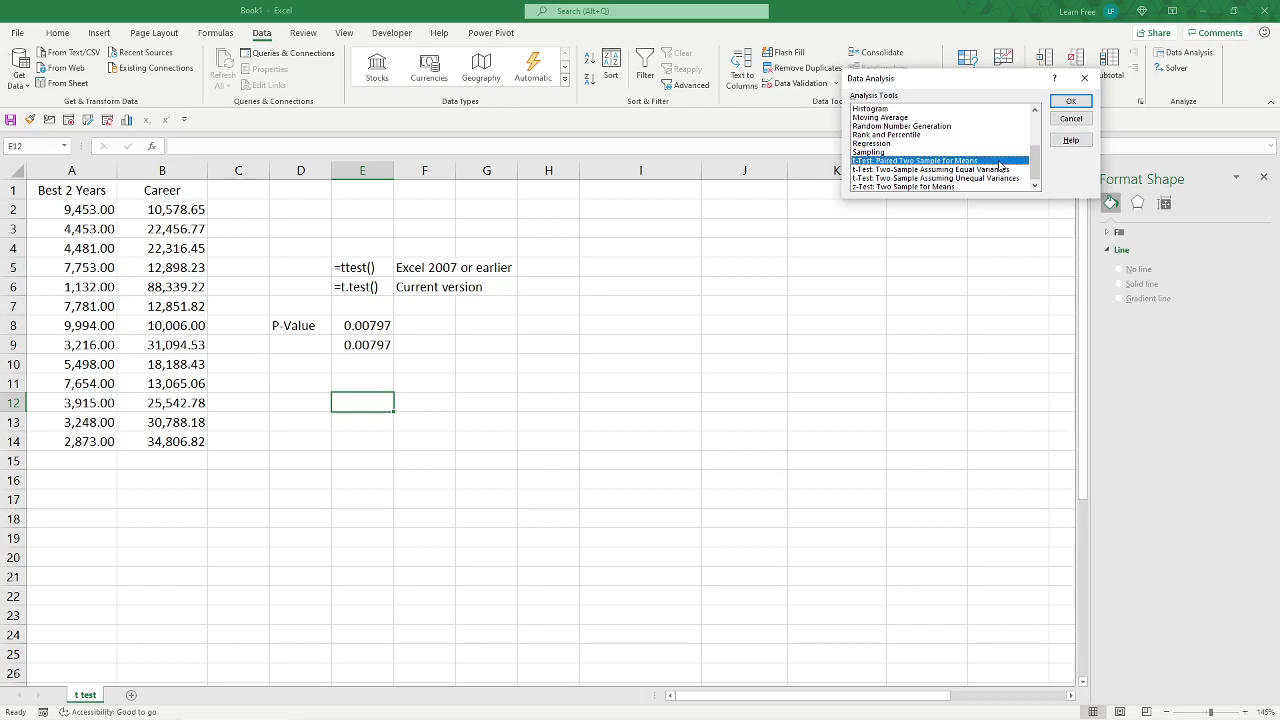
Step: Clear both variable ranges and the output range, untick Labels, and choose New Worksheet Ply
left_click(1065, 102)
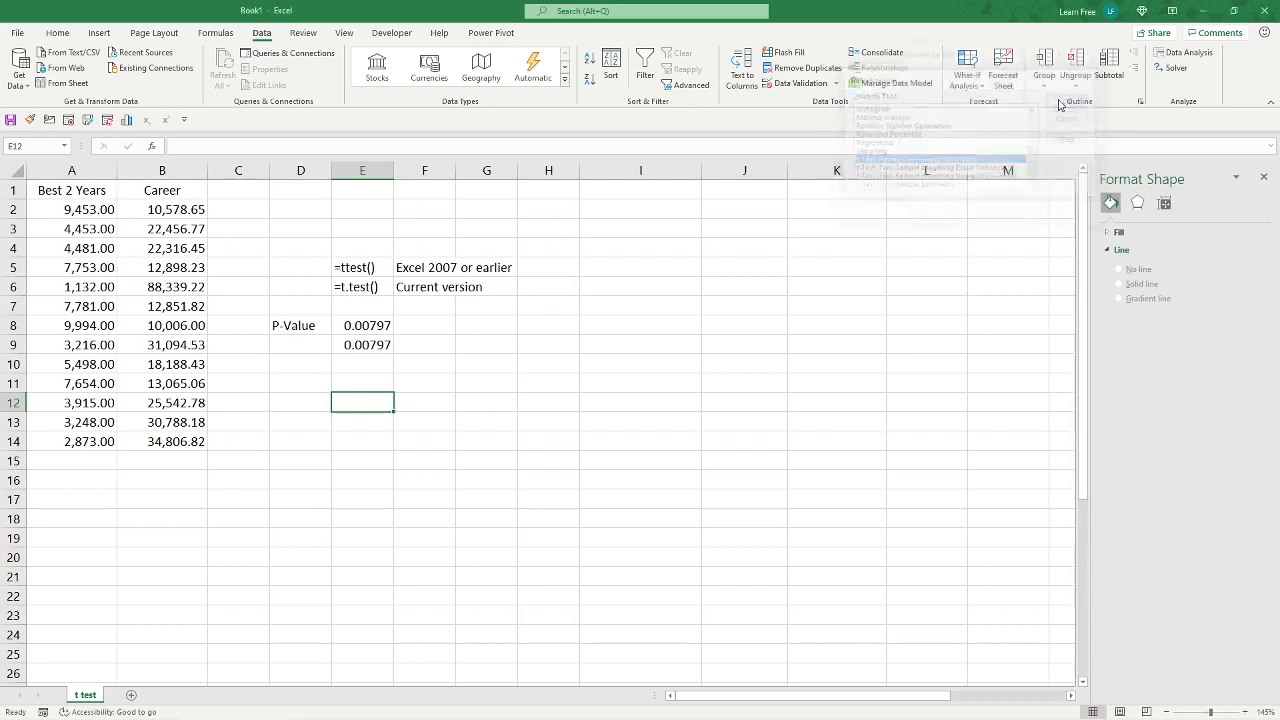
left_click_drag(1016, 81, 886, 86)
key("Delete")
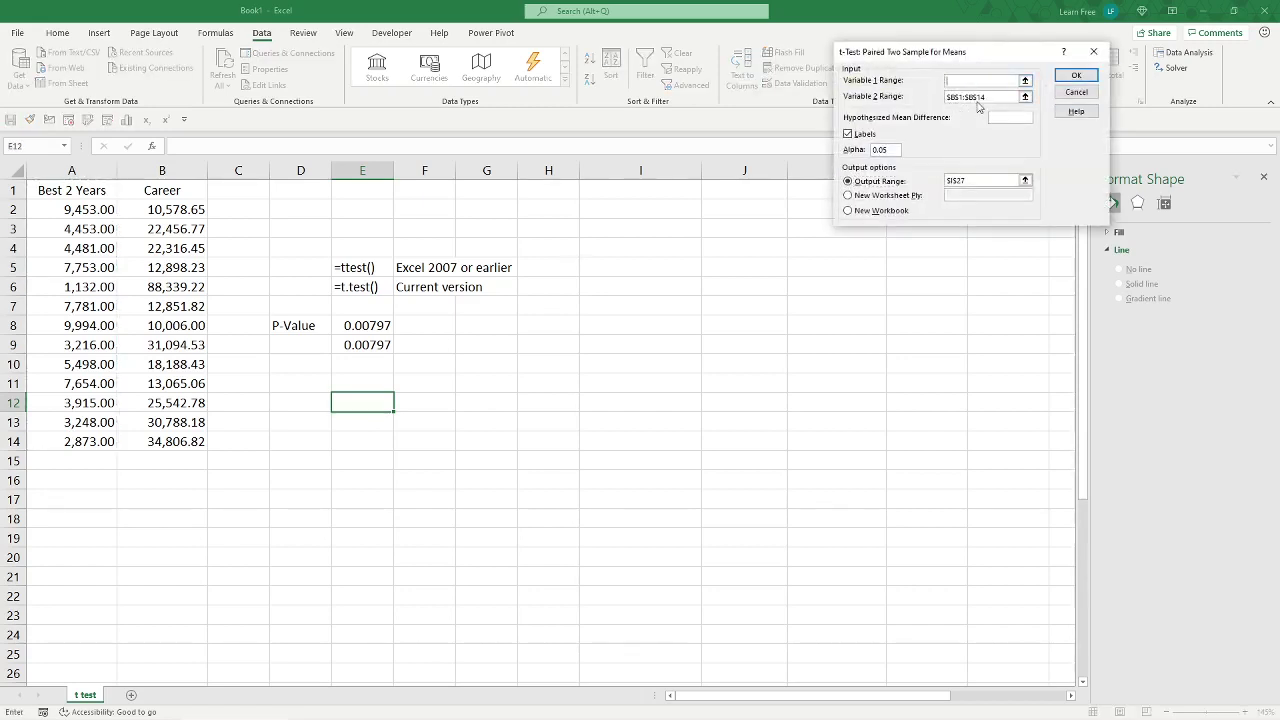
left_click_drag(1018, 96, 890, 98)
key("Delete")
left_click(848, 133)
left_click_drag(1016, 181, 946, 181)
key("Delete")
left_click(890, 196)
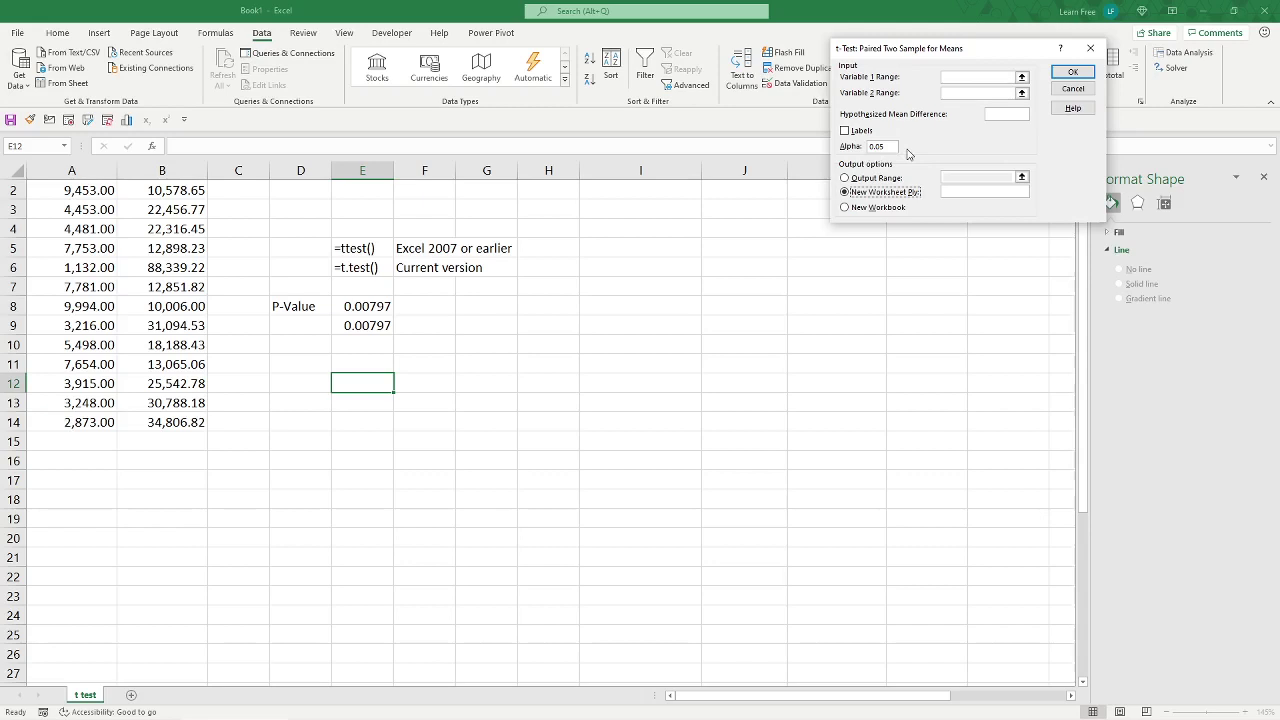
Step: Run the paired t-test on A1:A14 and B1:B14 with Labels, outputting to I3
left_click(958, 76)
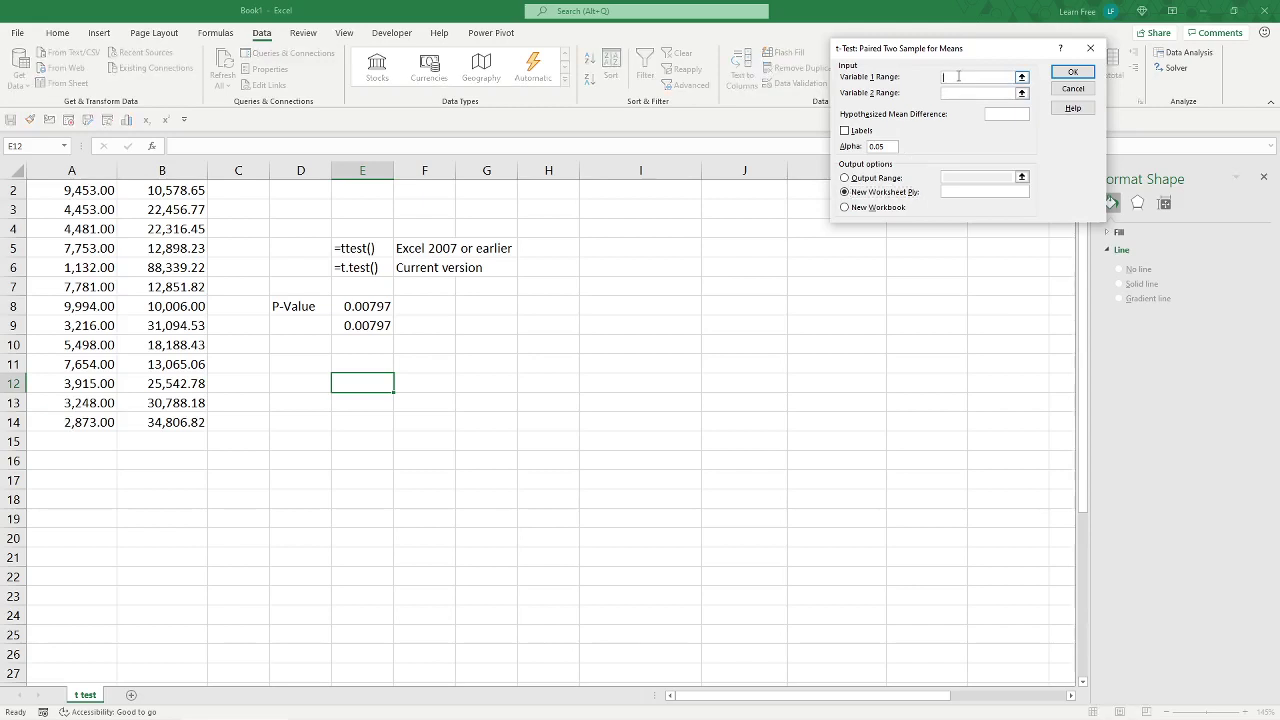
scroll(104, 238, "up", 1)
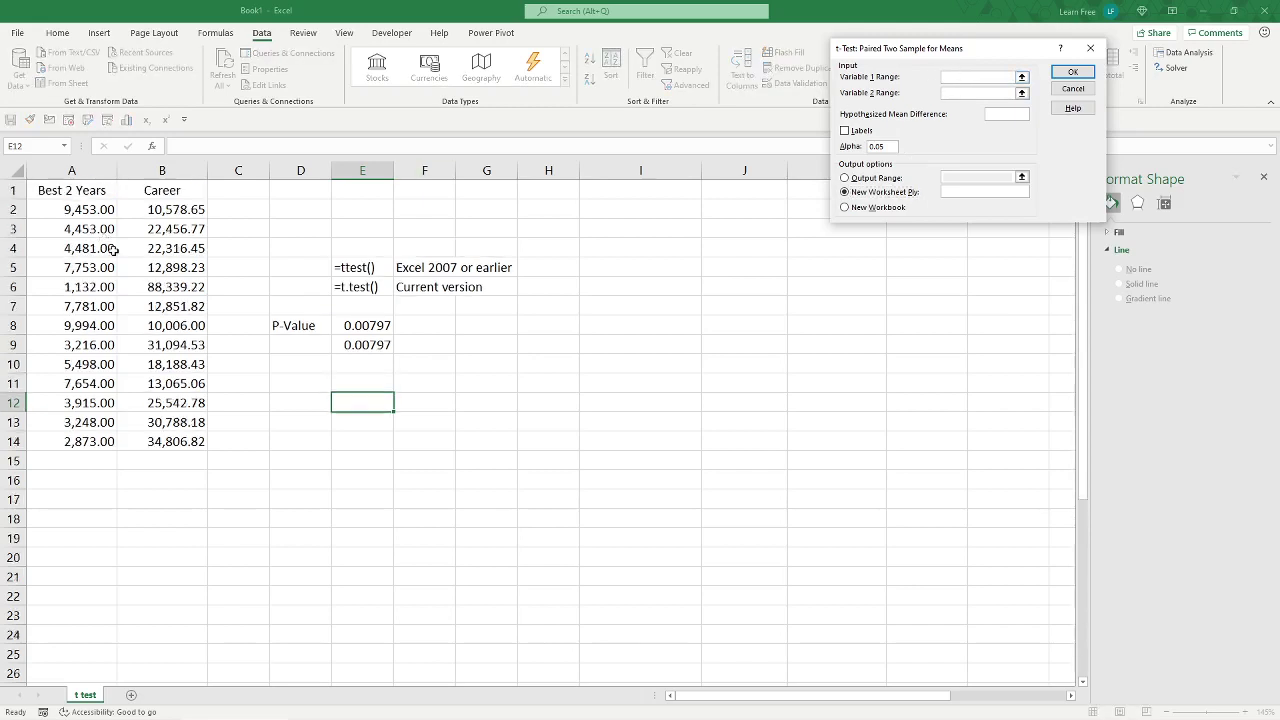
left_click_drag(85, 188, 80, 441)
key("Tab")
left_click_drag(166, 200, 190, 437)
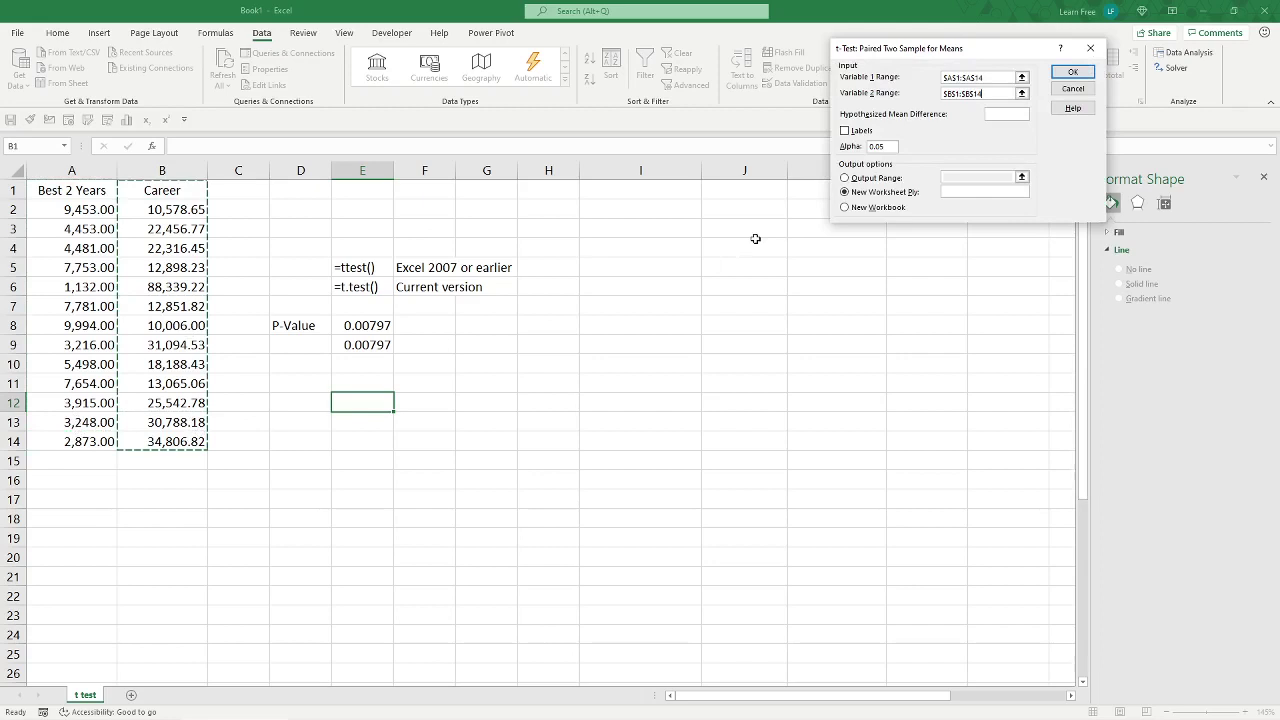
left_click(845, 131)
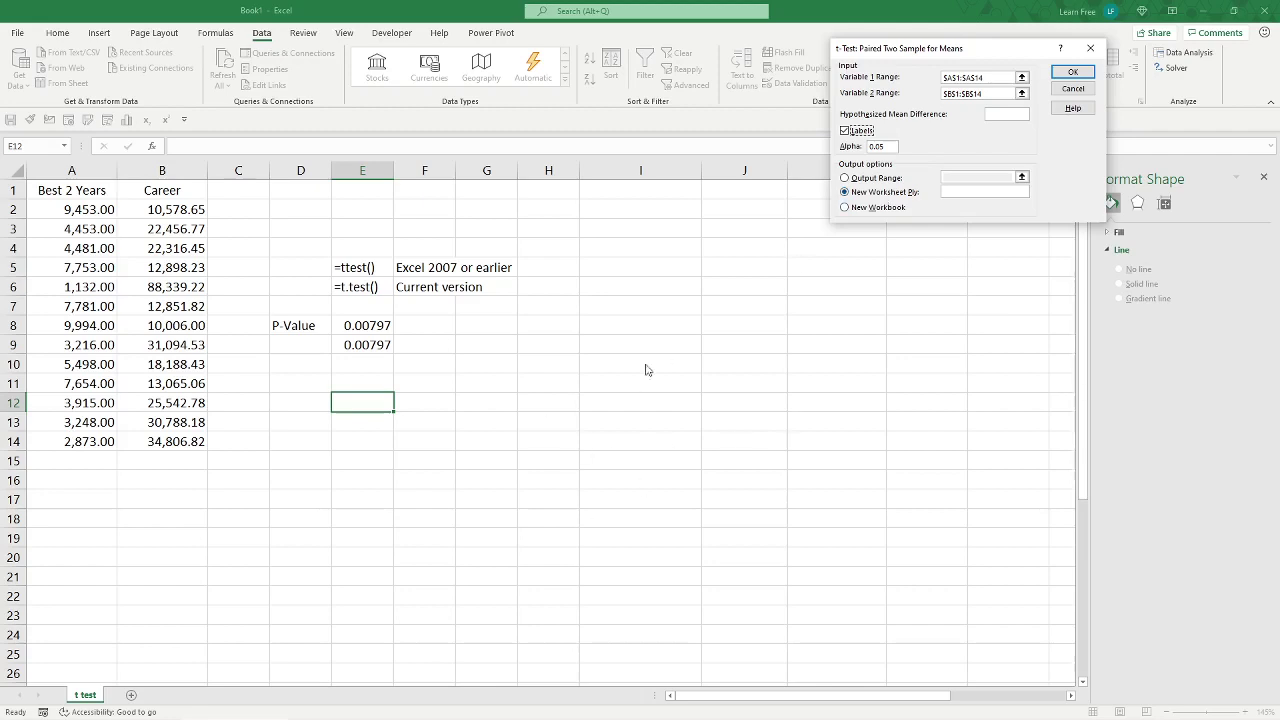
left_click(868, 180)
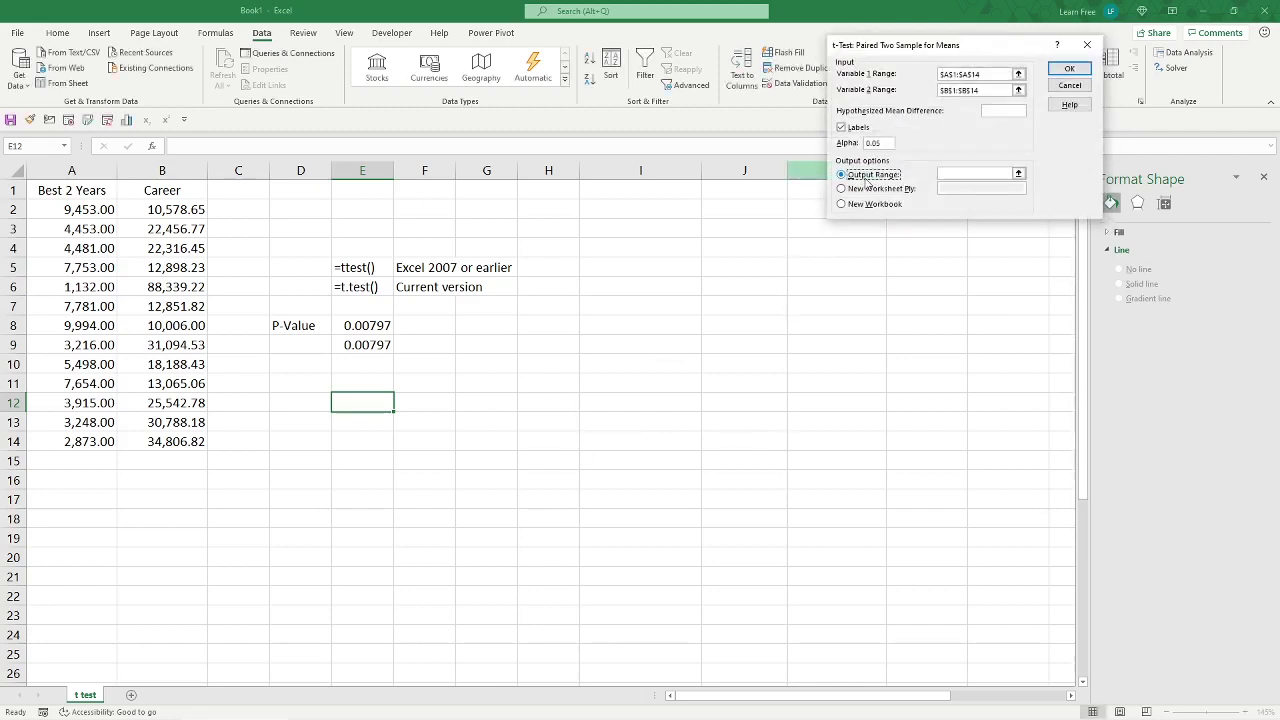
left_click(957, 172)
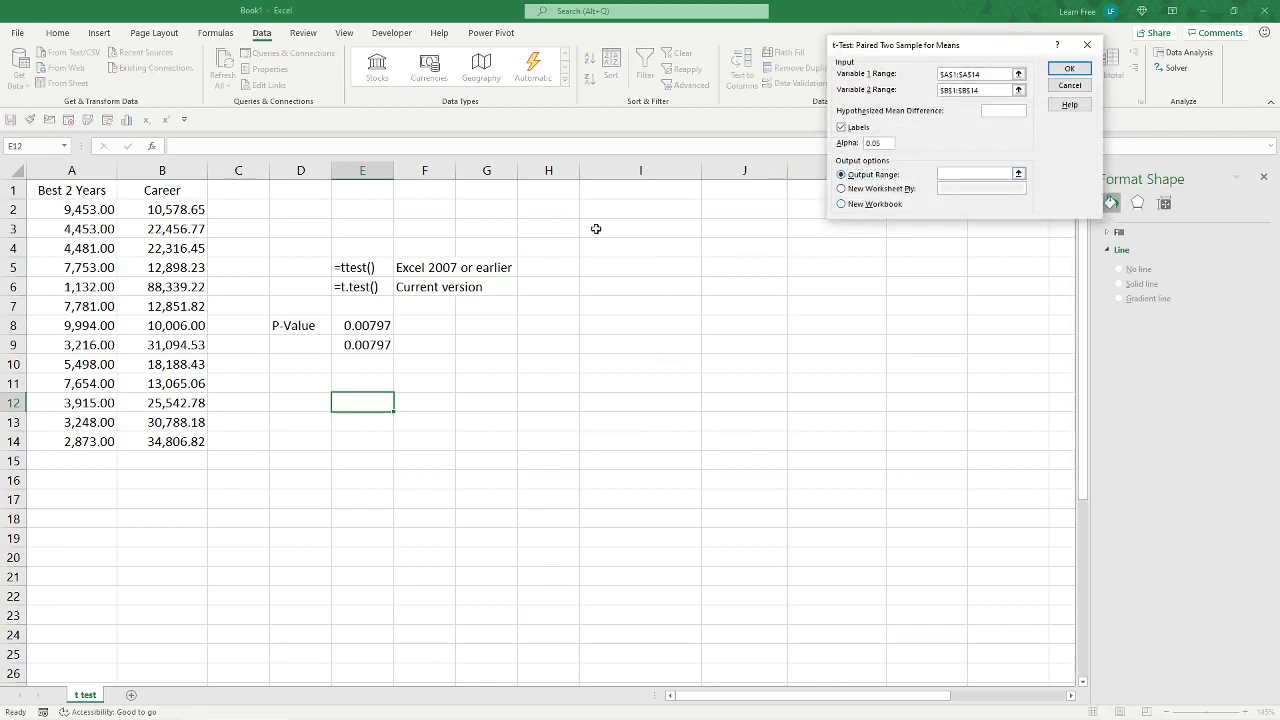
left_click(587, 228)
left_click(1064, 71)
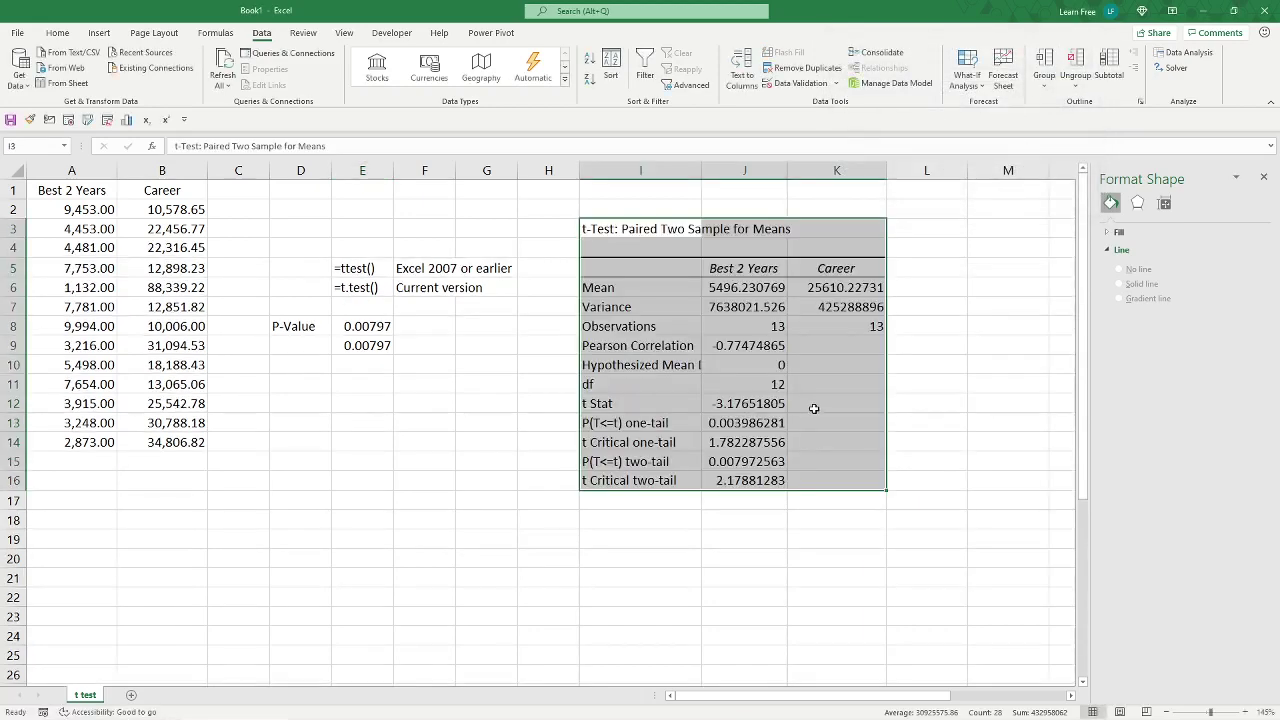
Step: AutoFit columns I:K and review both columns' means, variances and observation counts
left_click_drag(650, 170, 849, 161)
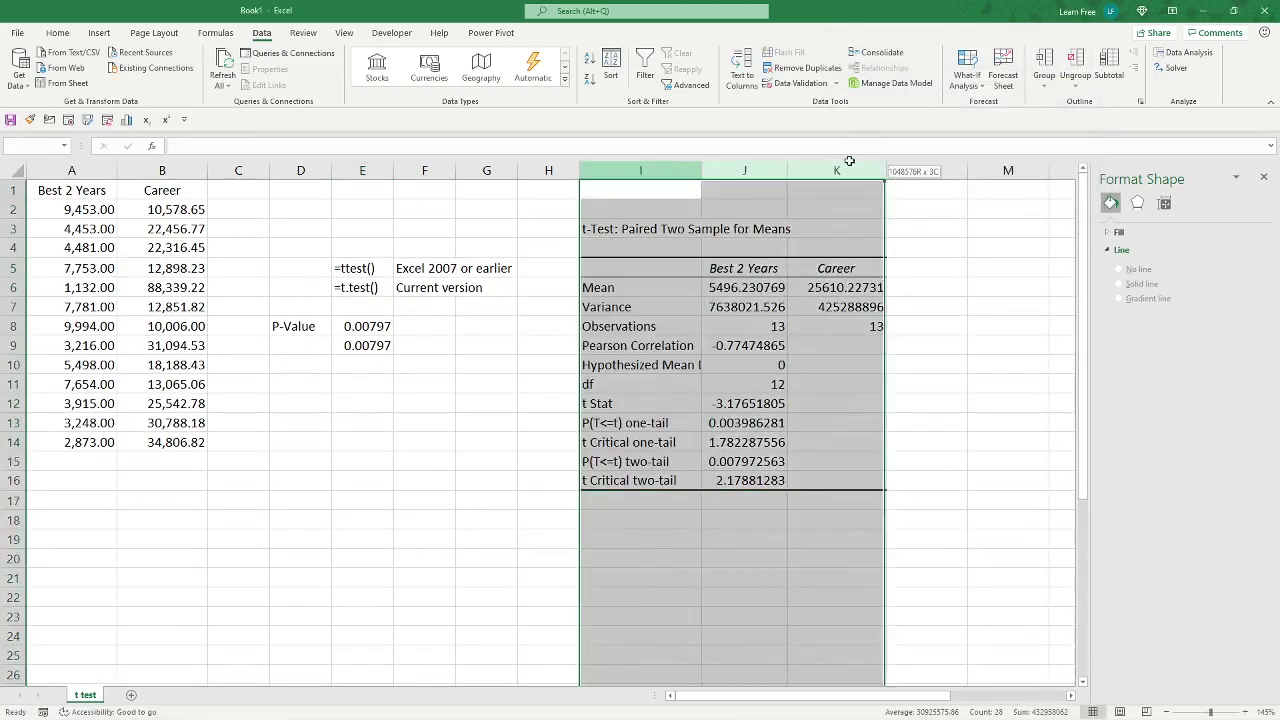
double_click(787, 170)
left_click(827, 288)
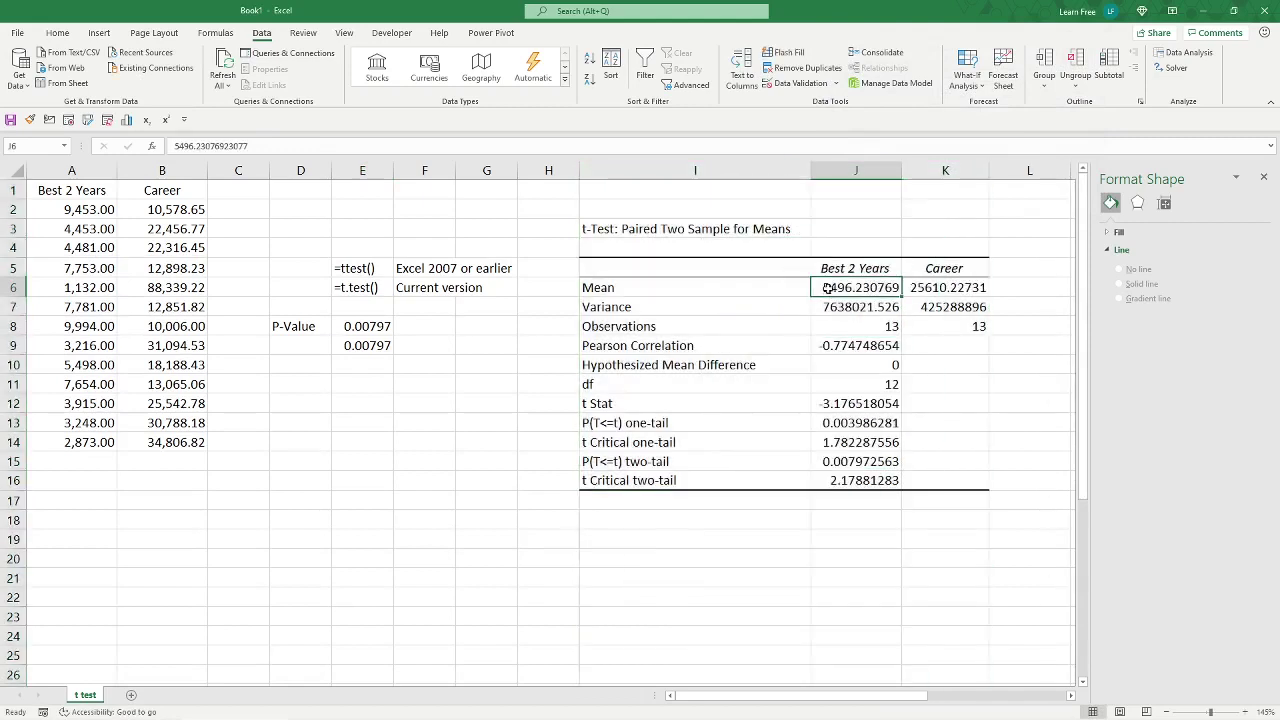
left_click(928, 289)
left_click(858, 310)
left_click(920, 313)
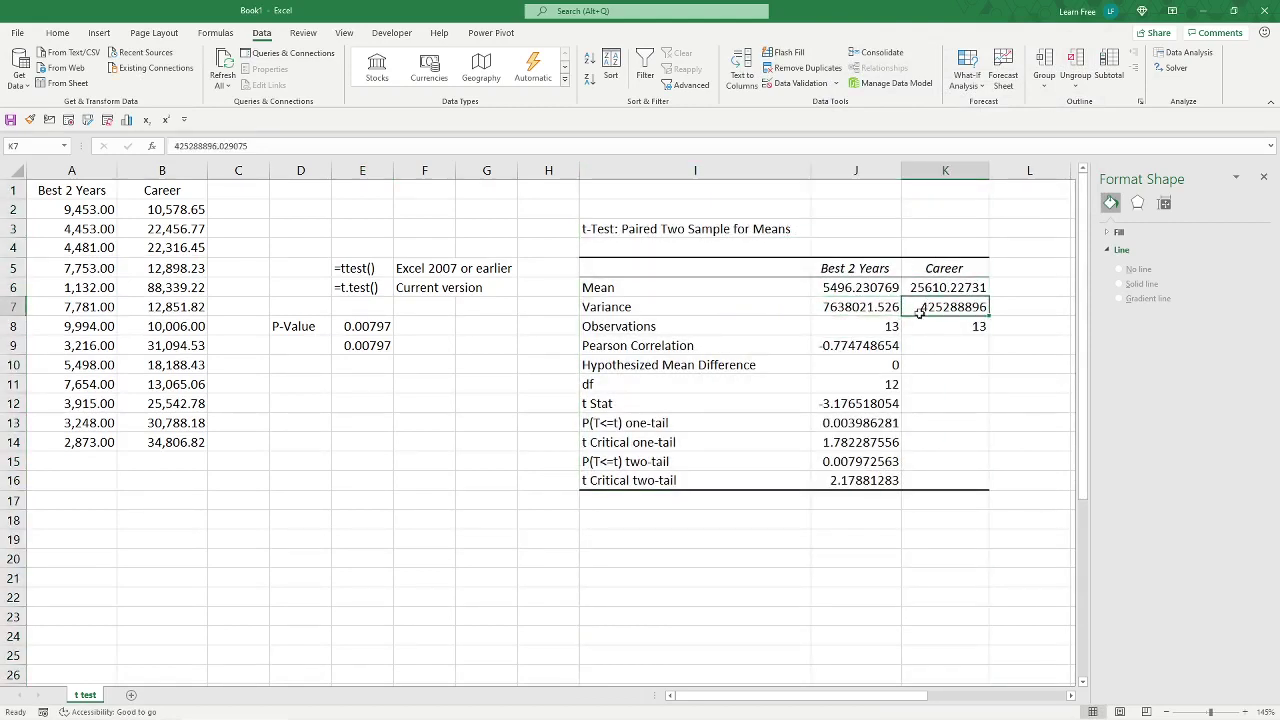
left_click(874, 329)
left_click(906, 332)
Step: Review the Pearson correlation, hypothesized mean difference, df, t Stat, critical t and p-values
left_click(866, 348)
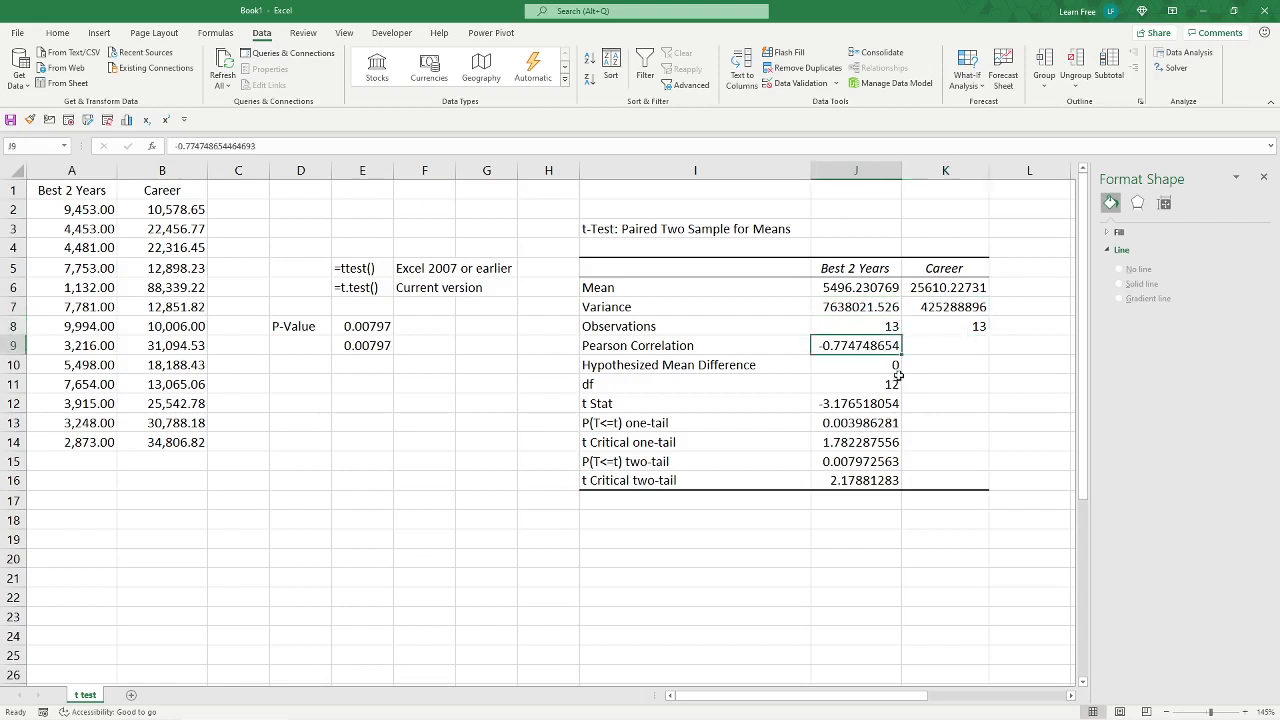
left_click(836, 365)
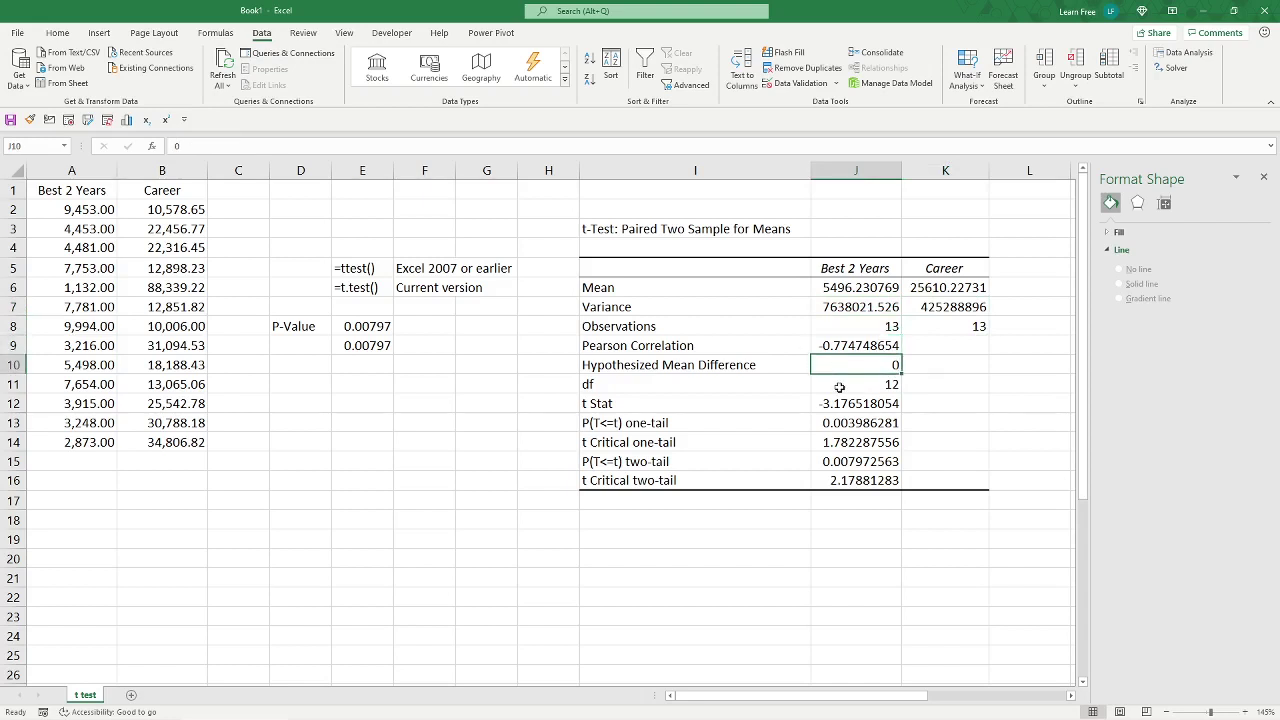
left_click(838, 386)
left_click(862, 403)
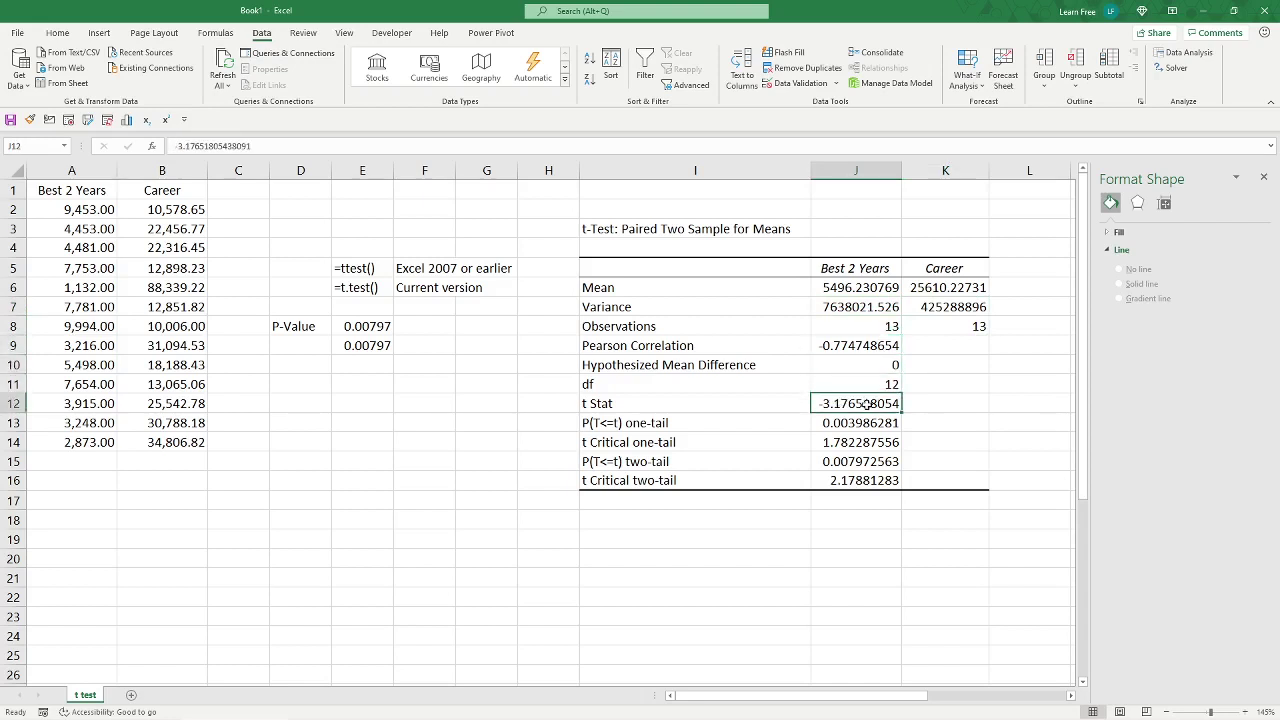
left_click(865, 426)
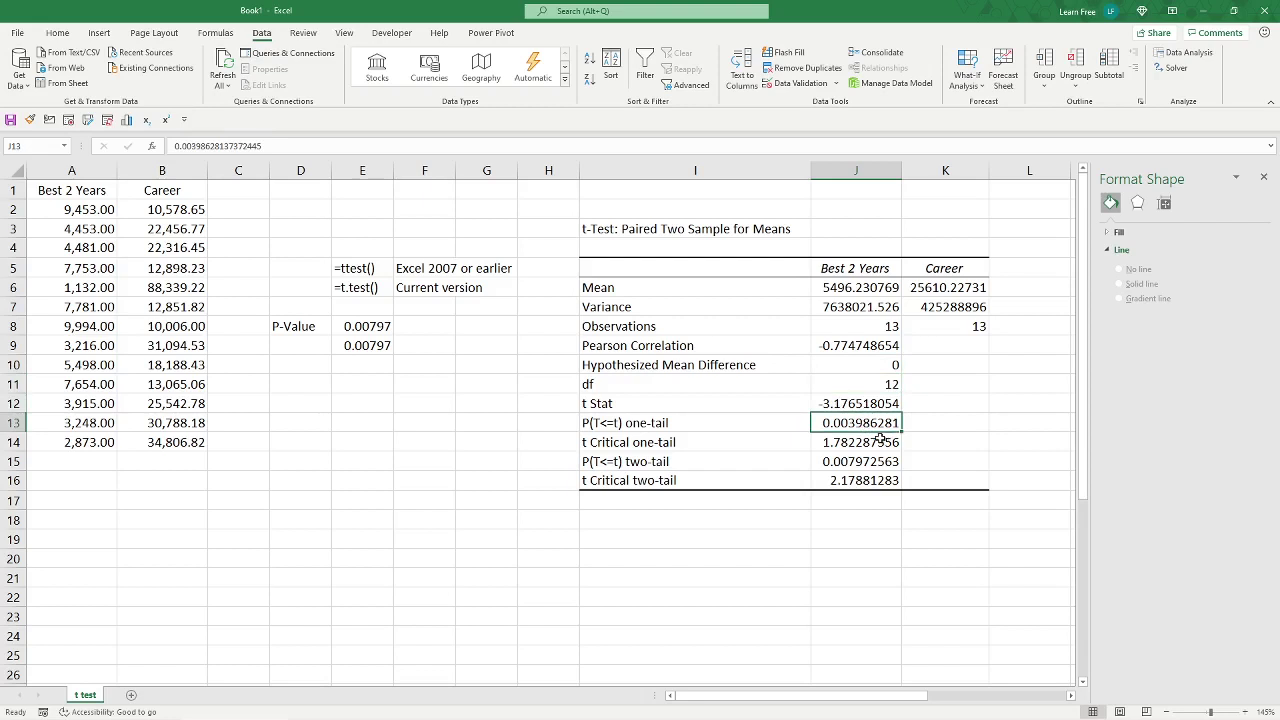
left_click(878, 438)
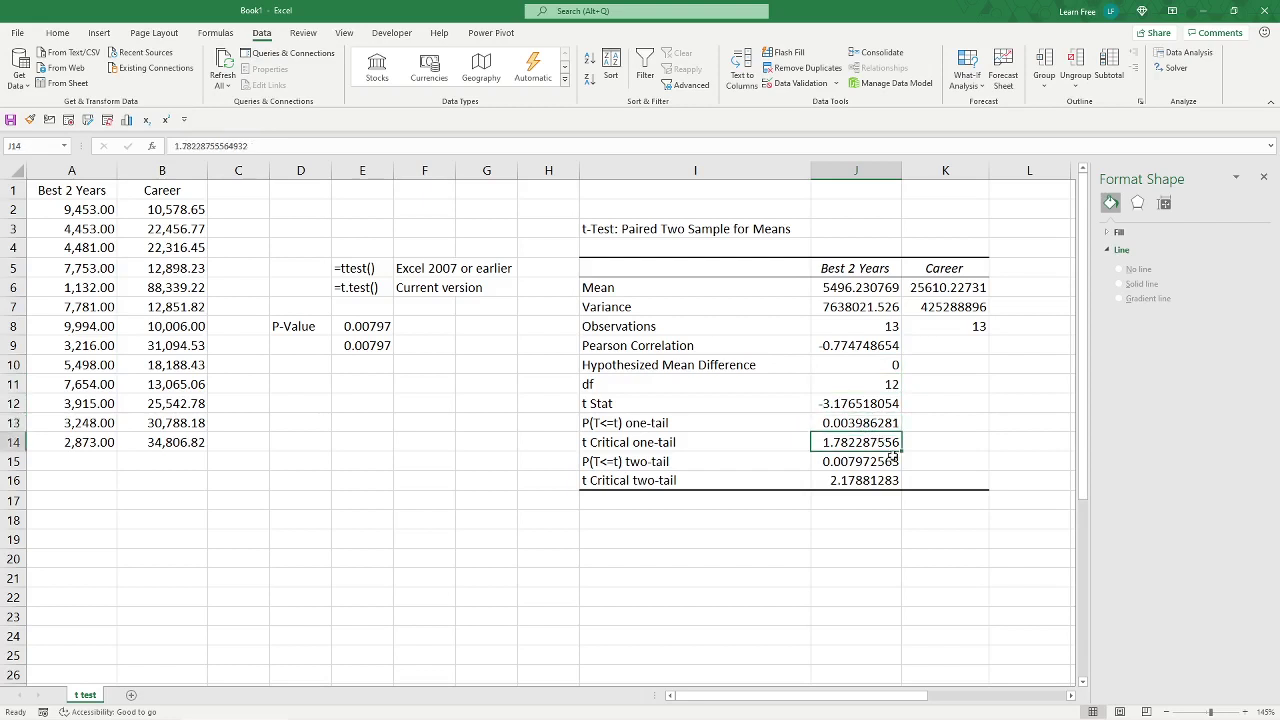
left_click(885, 458)
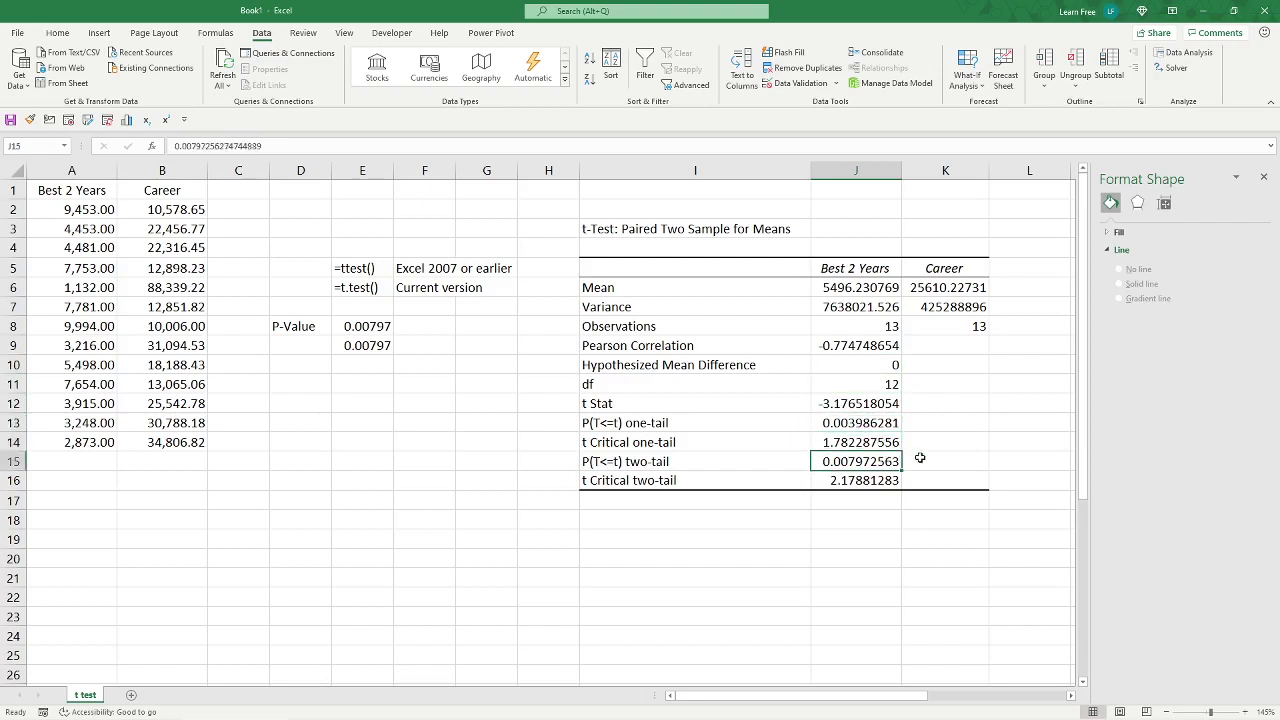
Step: Bold the two-tail P row I15:J15 and the P-Value cells D8:E8
left_click_drag(881, 462, 797, 469)
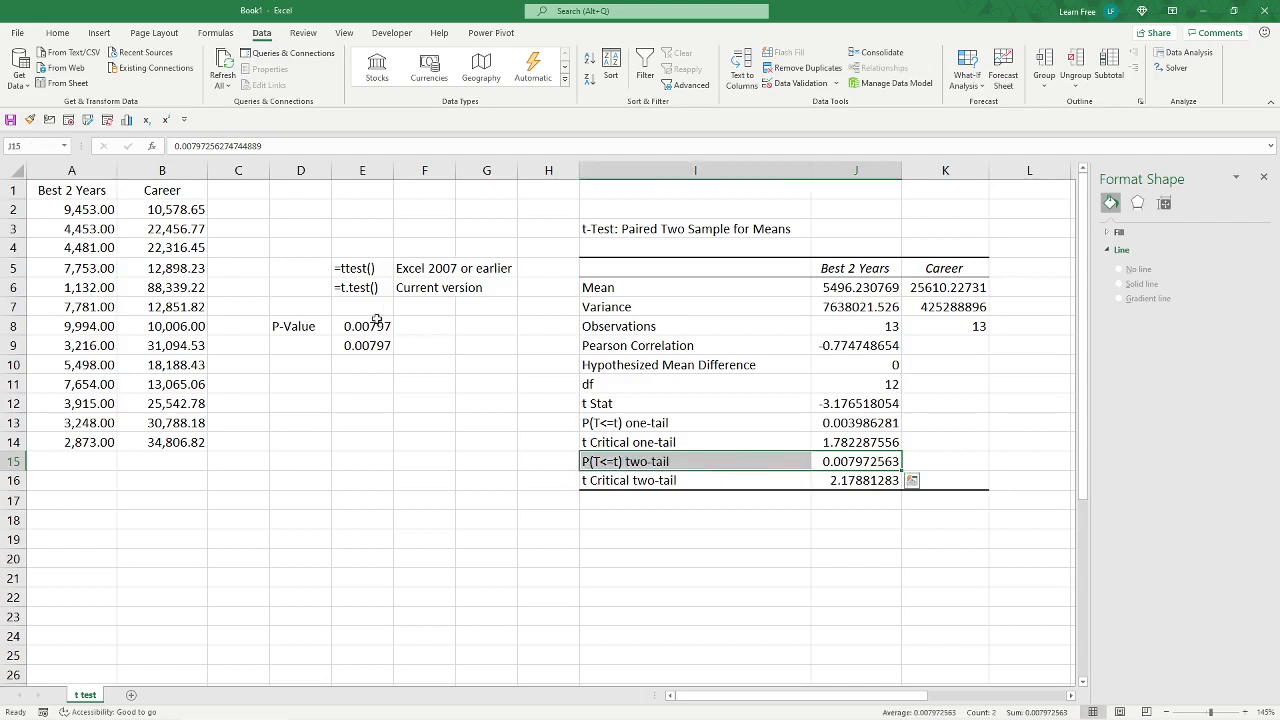
left_click_drag(347, 330, 305, 328, "ctrl")
key("ctrl+b")
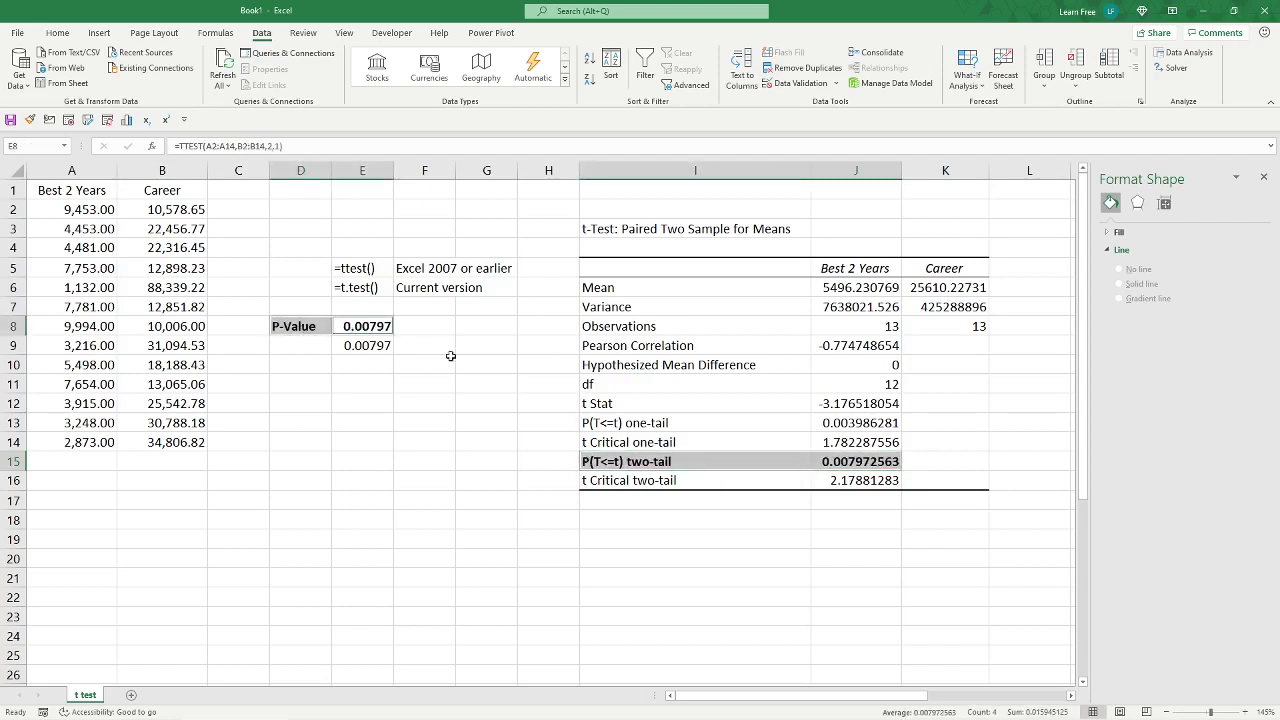
Step: Click away from the output table and close the Format Shape pane
left_click(449, 471)
left_click_drag(663, 284, 966, 489)
left_click(935, 538)
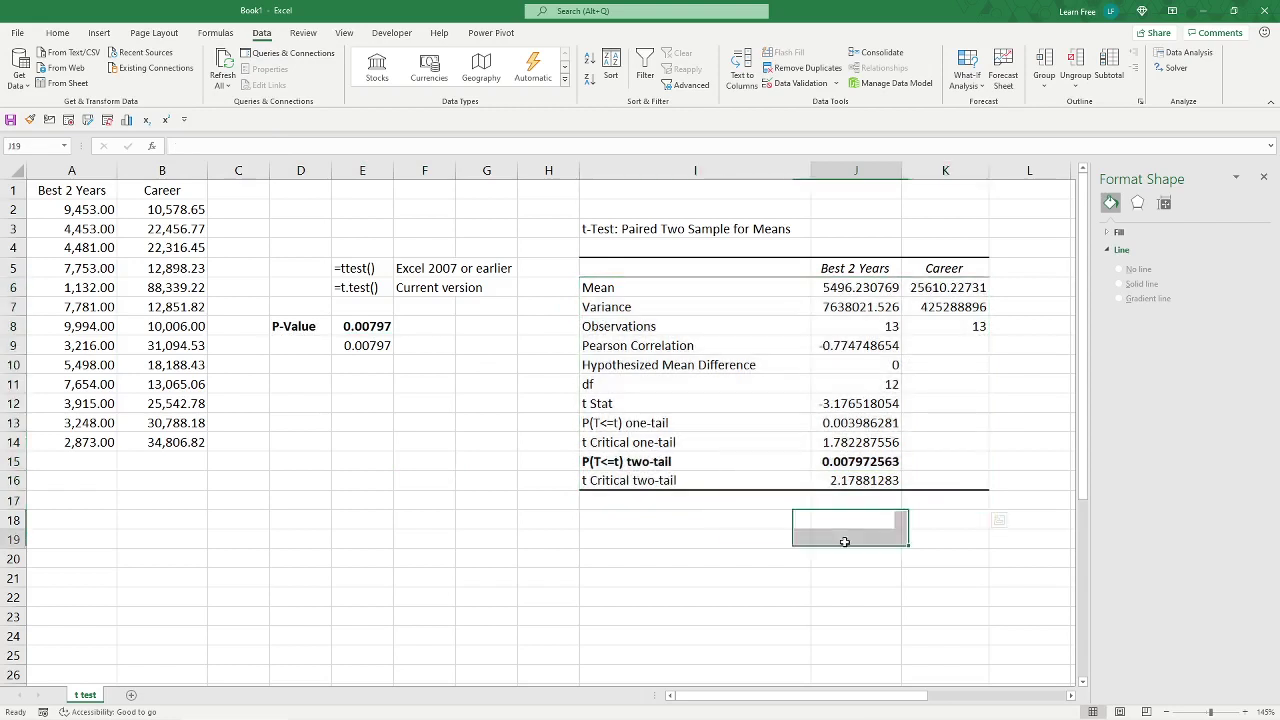
left_click(764, 541)
left_click_drag(913, 538, 823, 537)
left_click(790, 544)
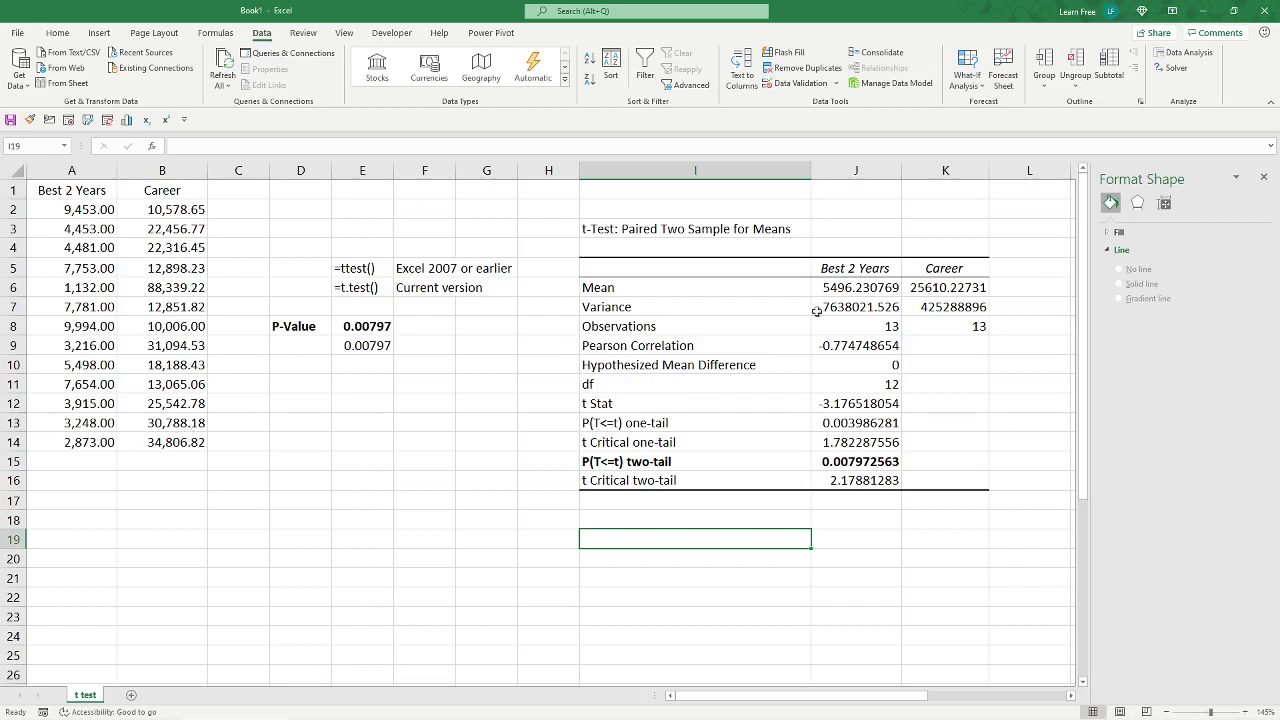
left_click(1263, 177)
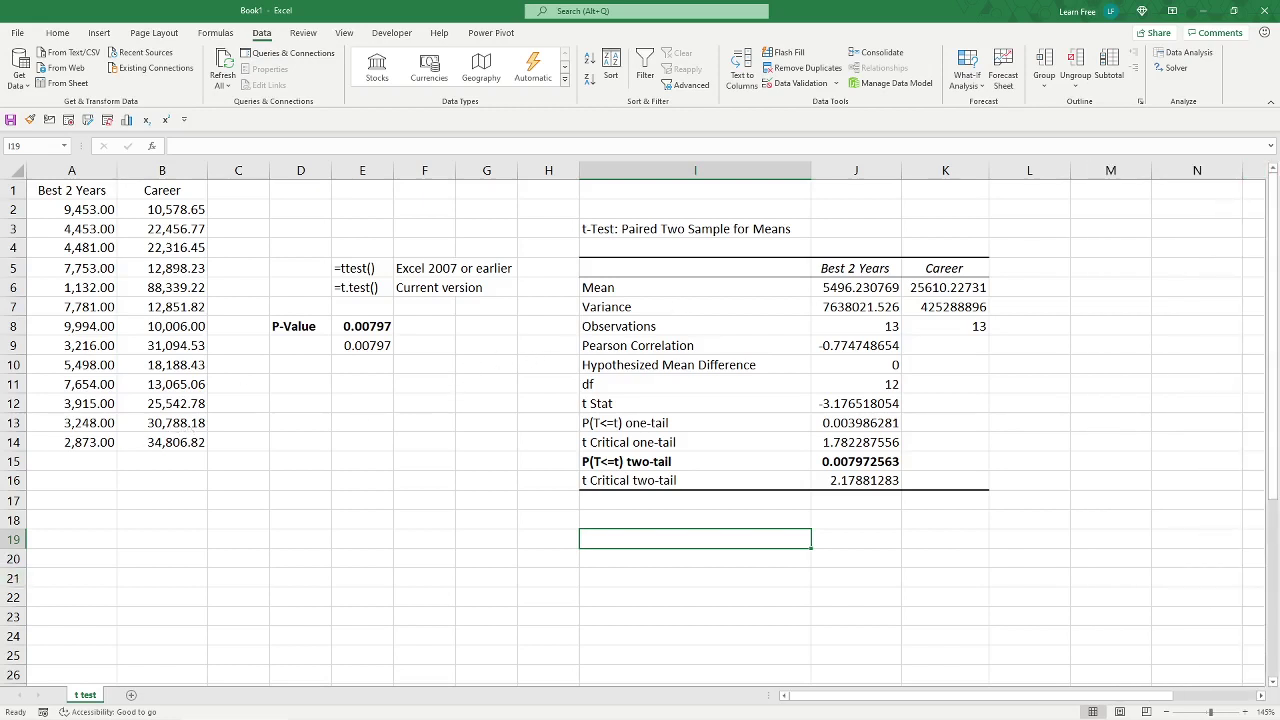